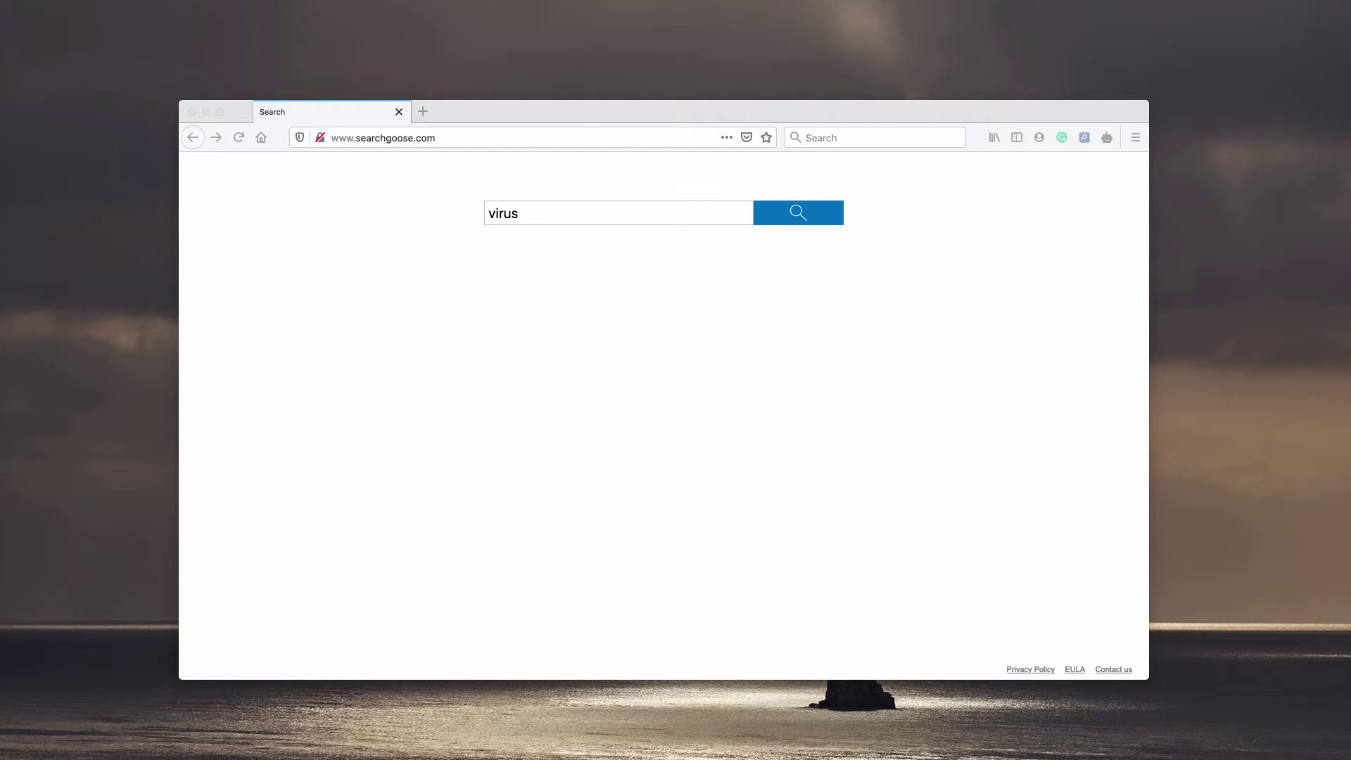
Select the searchgoose.com address in the address bar to inspect it, then return to the page.
left_click(749, 117)
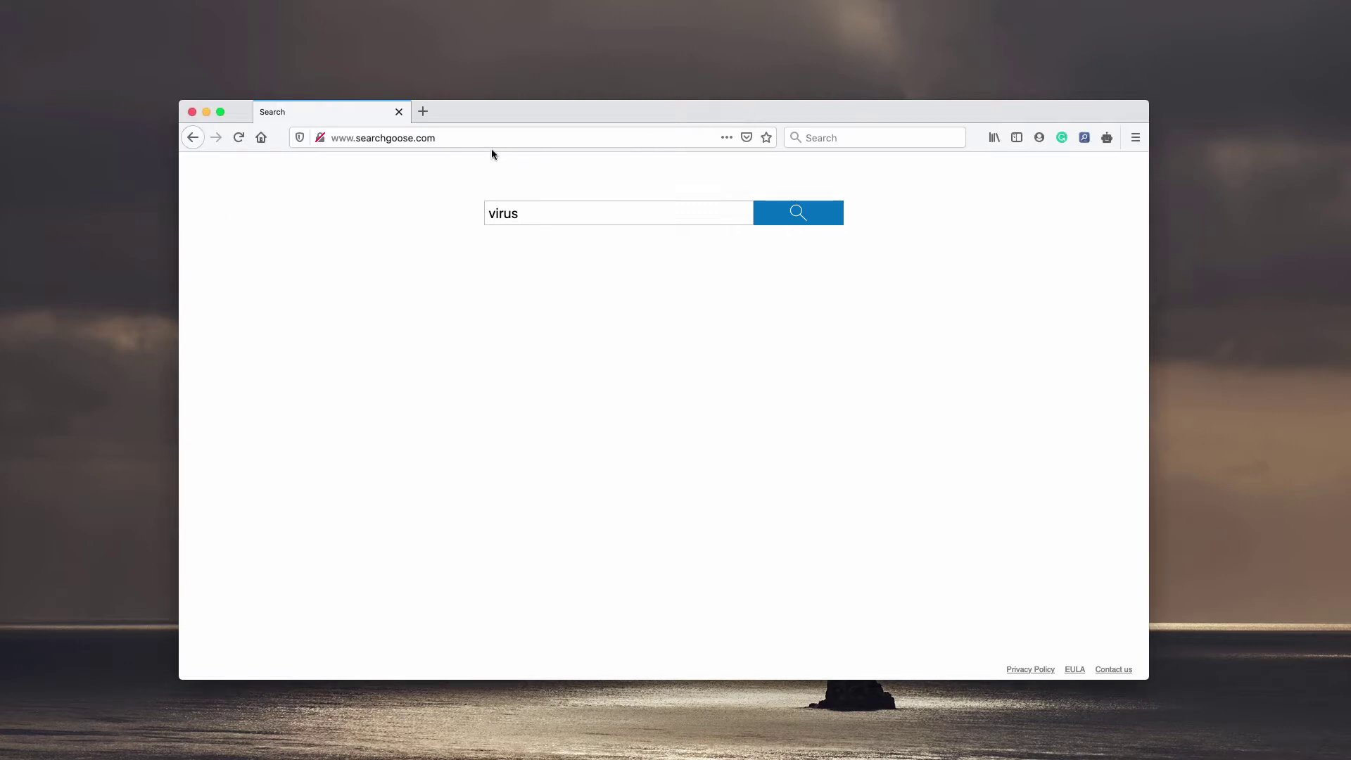
left_click(457, 139)
left_click(130, 288)
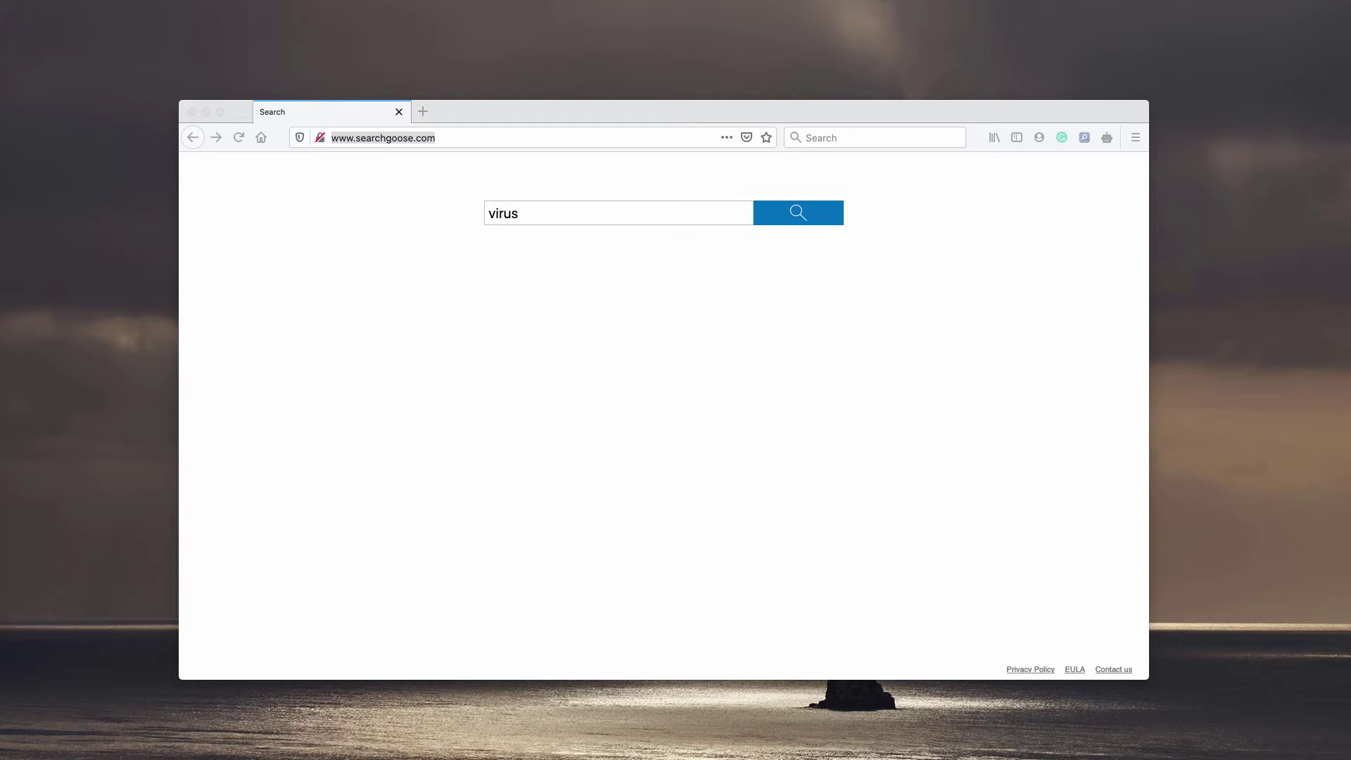
left_click(585, 208)
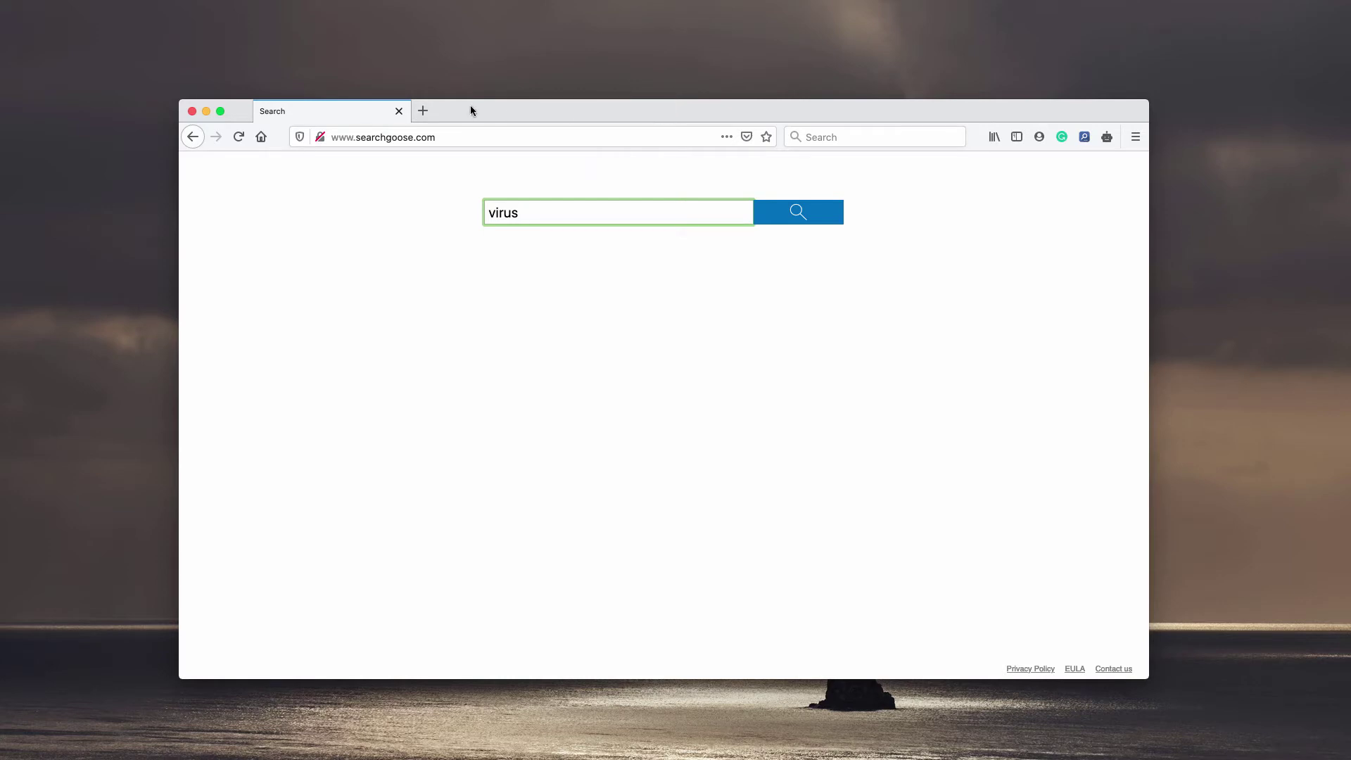
left_click(450, 139)
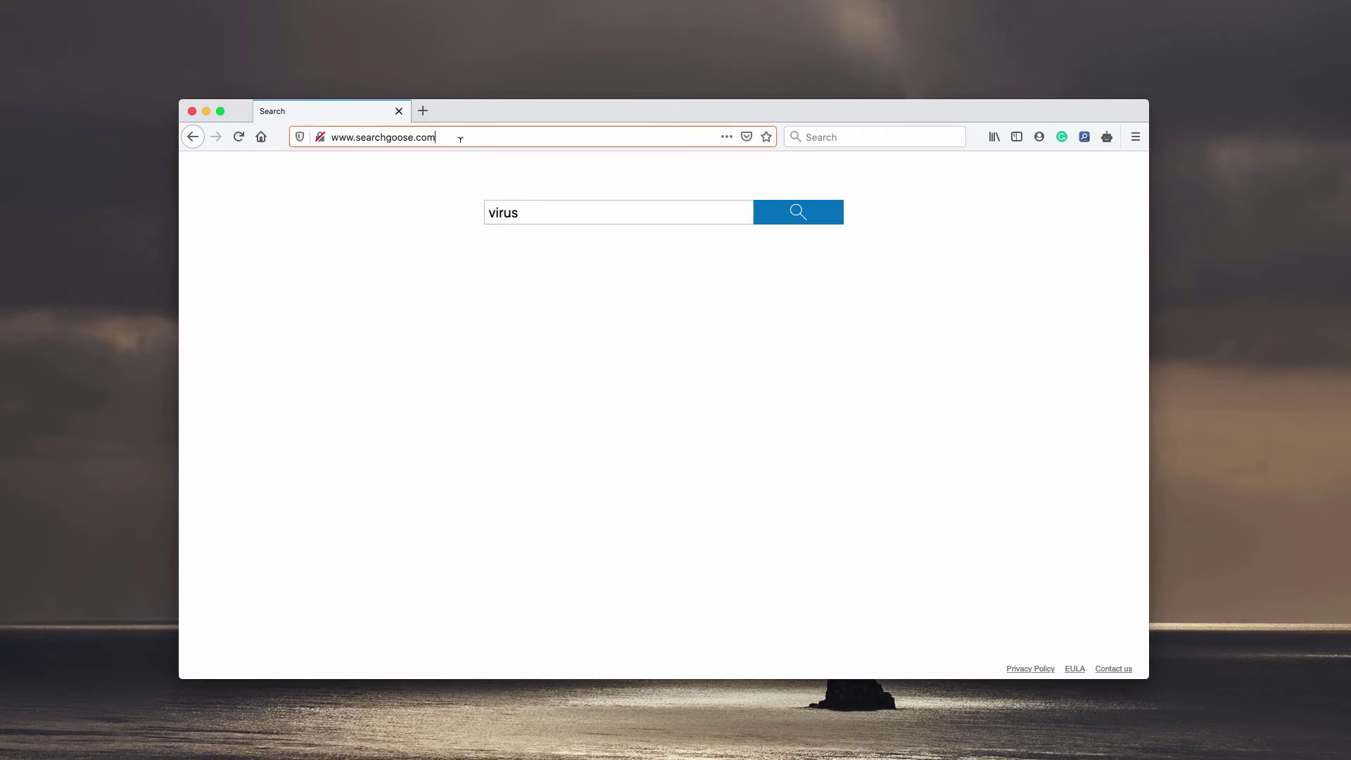
key("super+Tab")
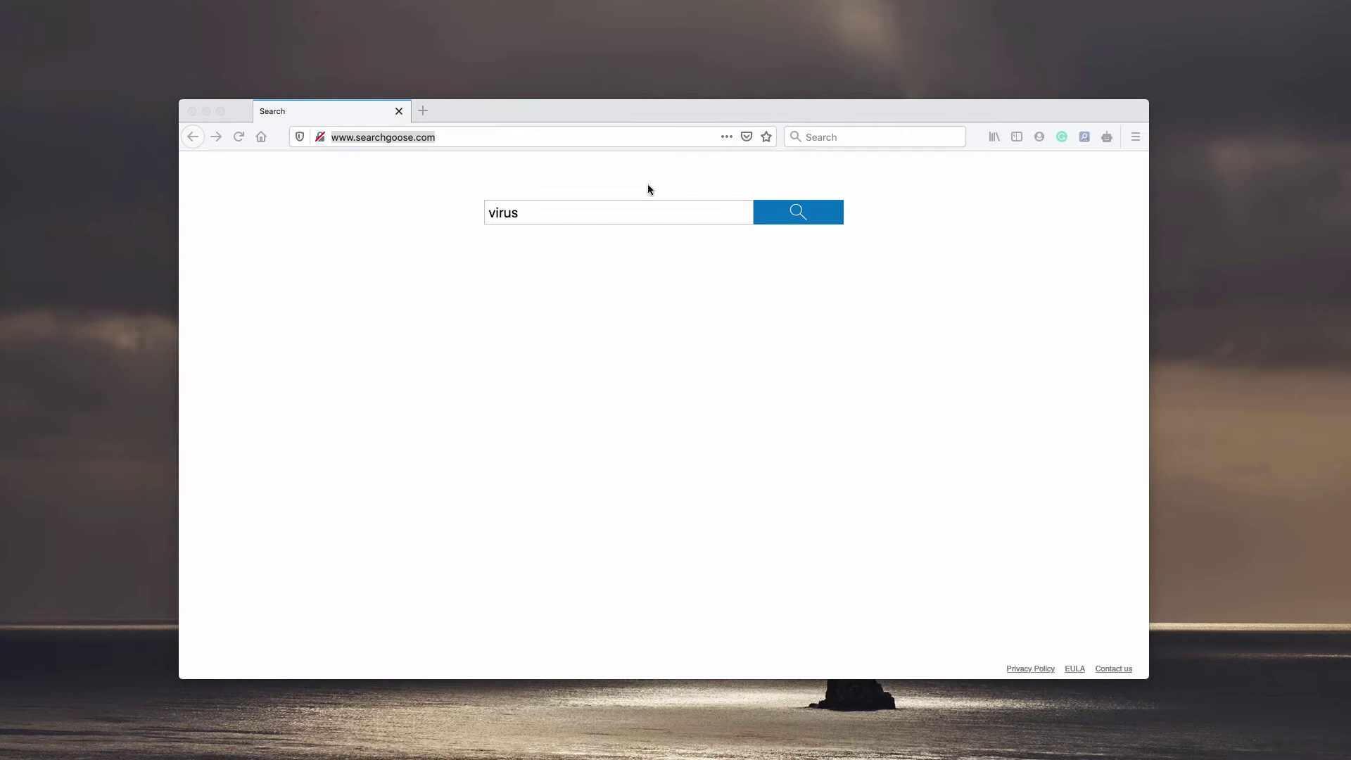
left_click(671, 112)
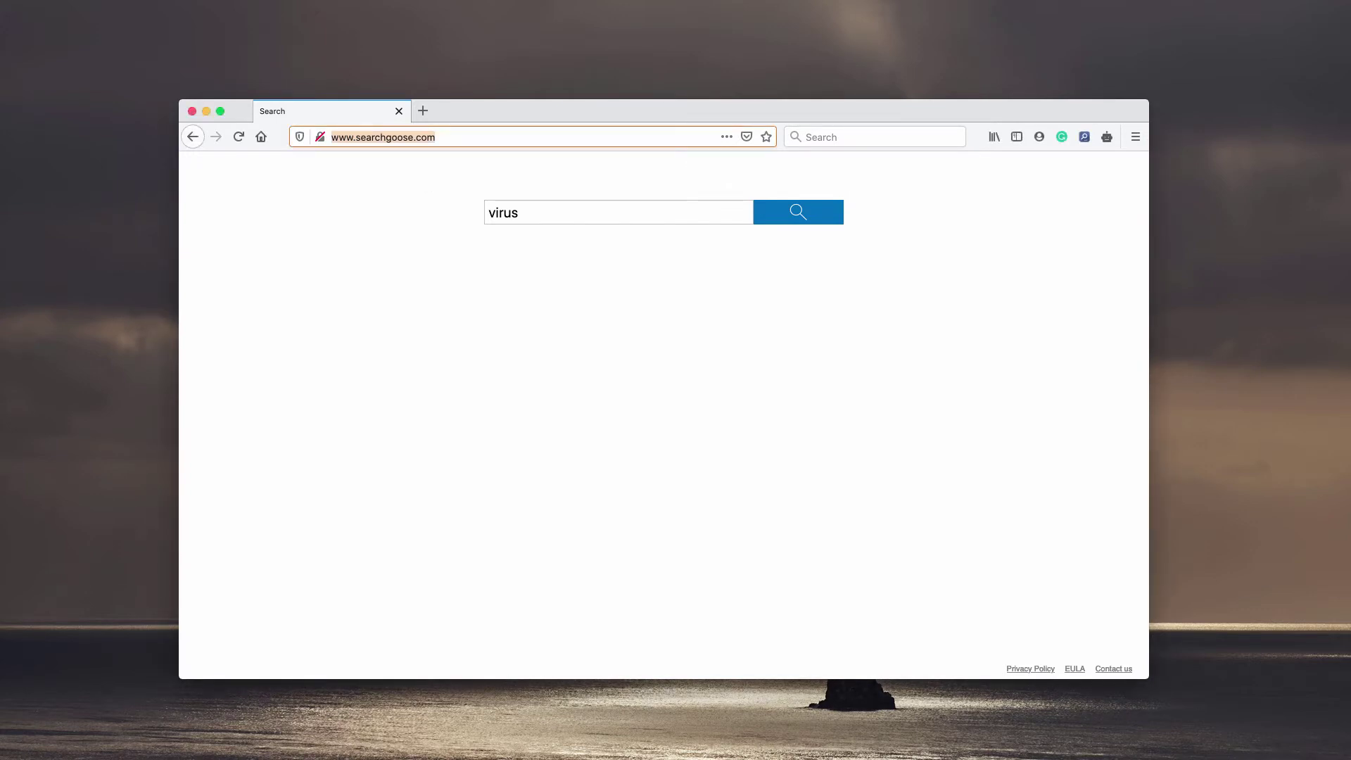
left_click(639, 366)
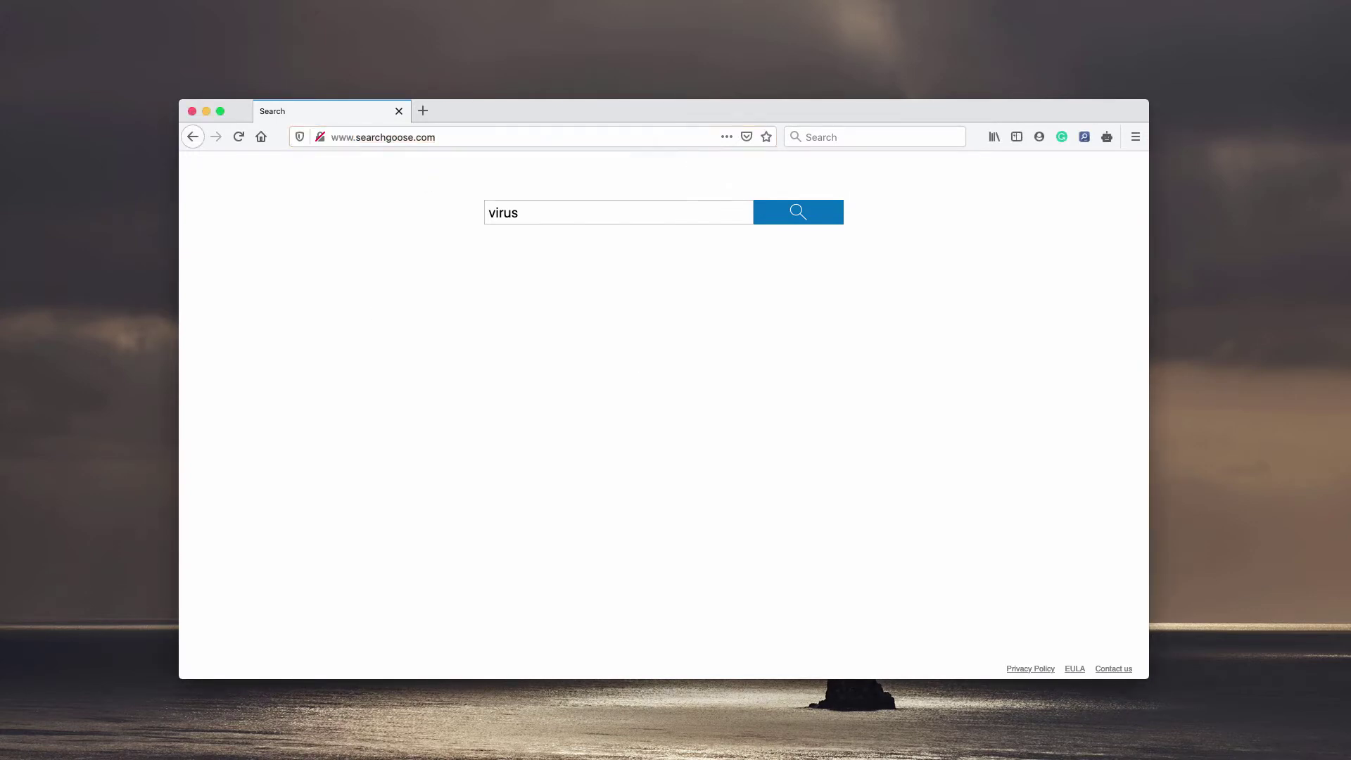
In Home preferences, replace the searchgoose.com custom homepage URL with google.com.
key("super+comma")
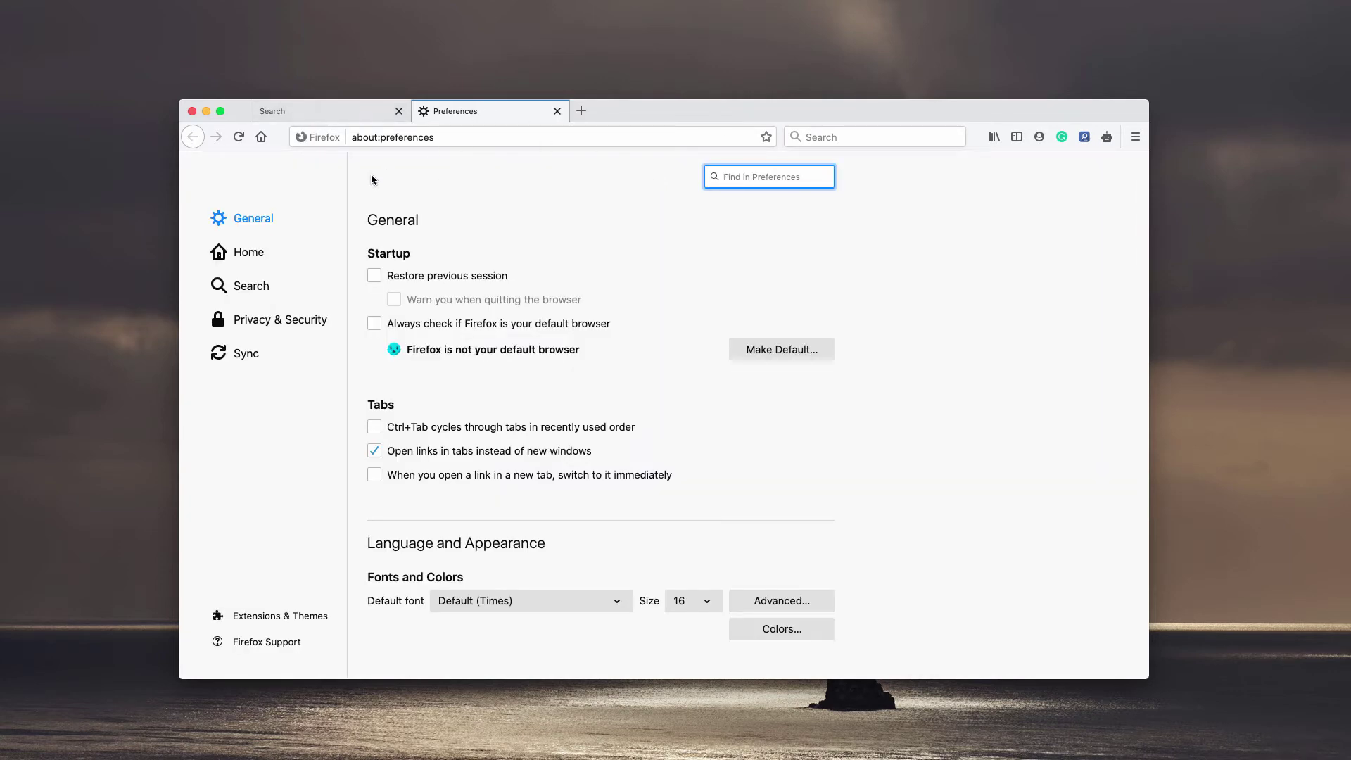
left_click(320, 112)
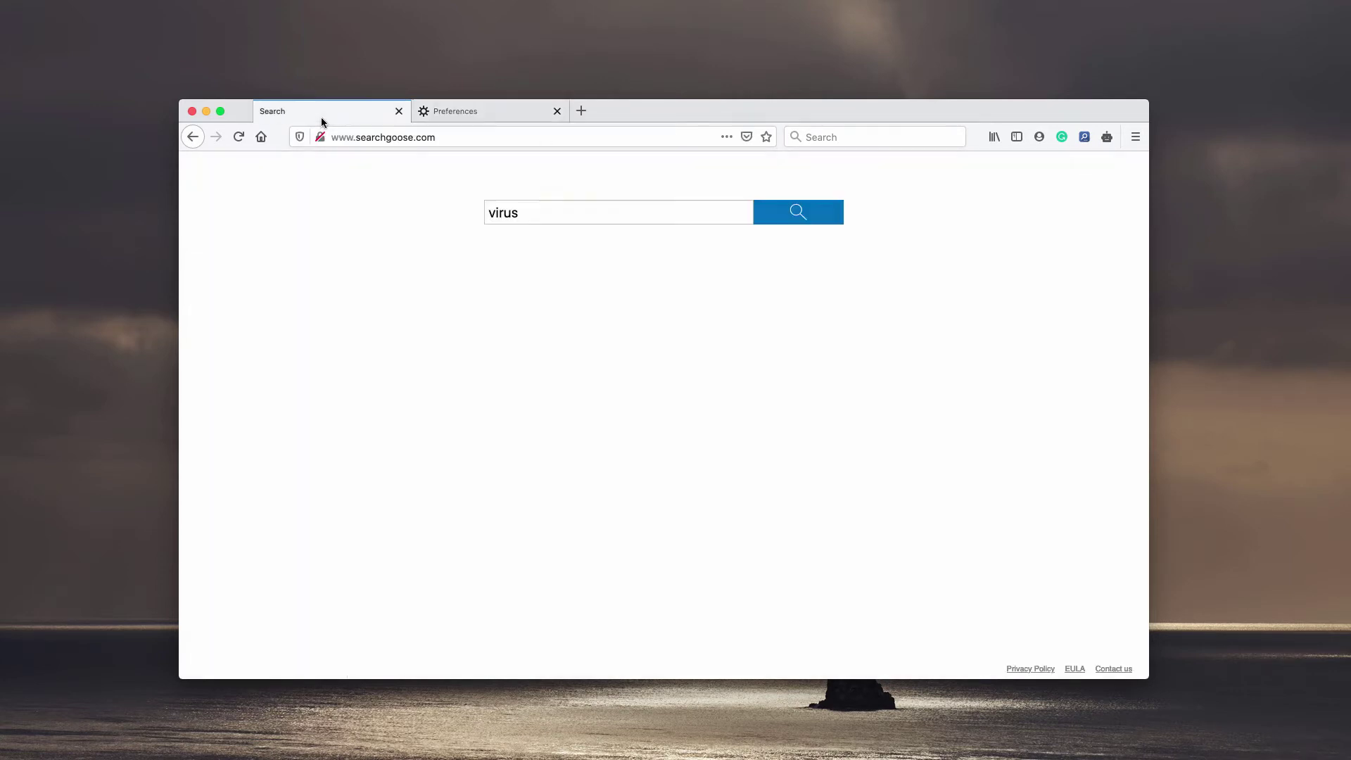
left_click(470, 107)
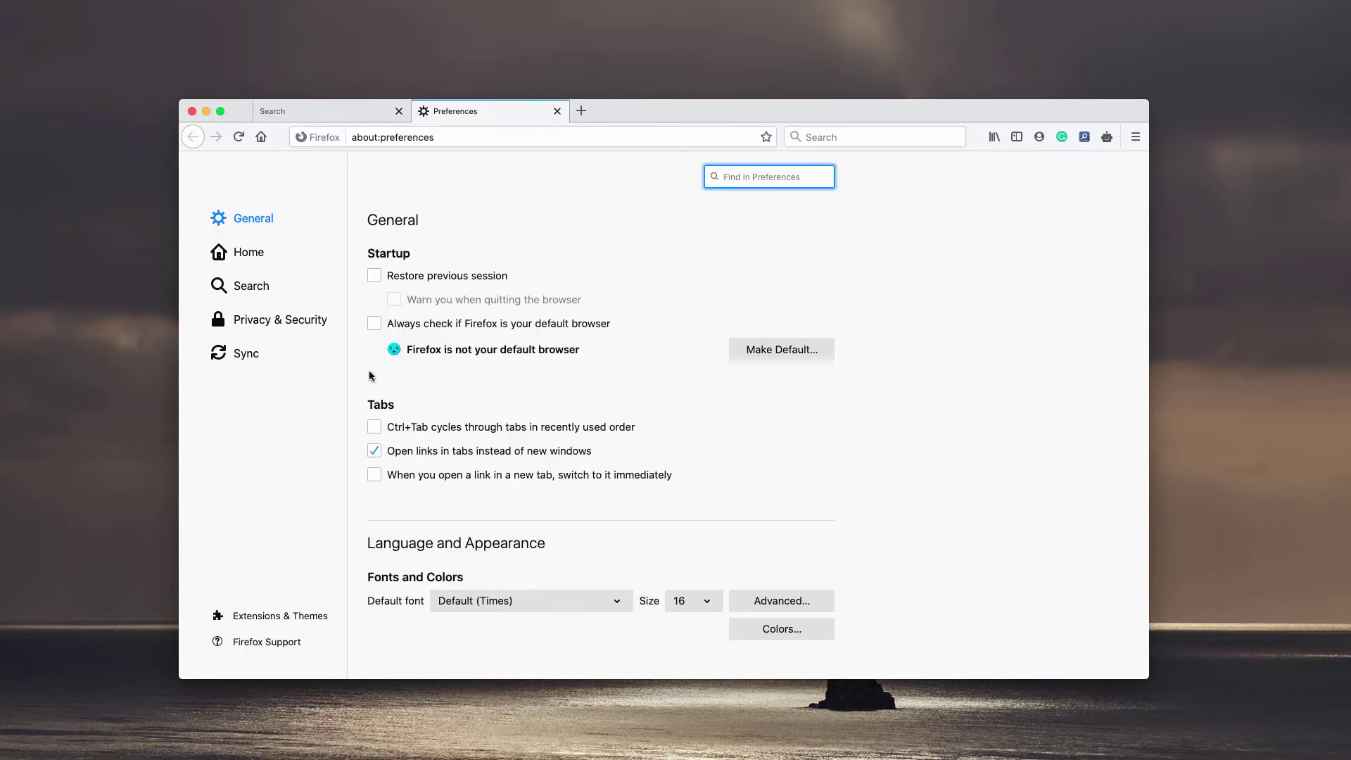
left_click(246, 252)
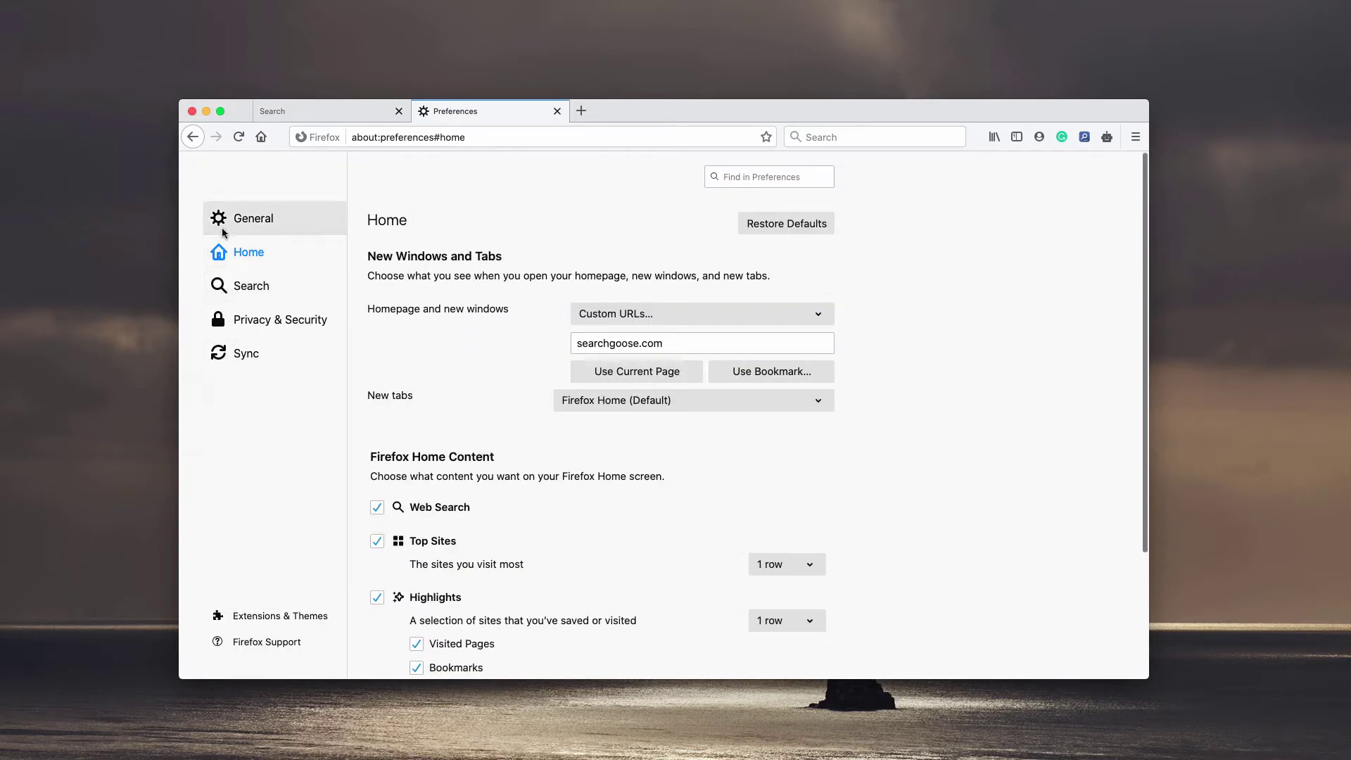
left_click_drag(790, 343, 171, 289)
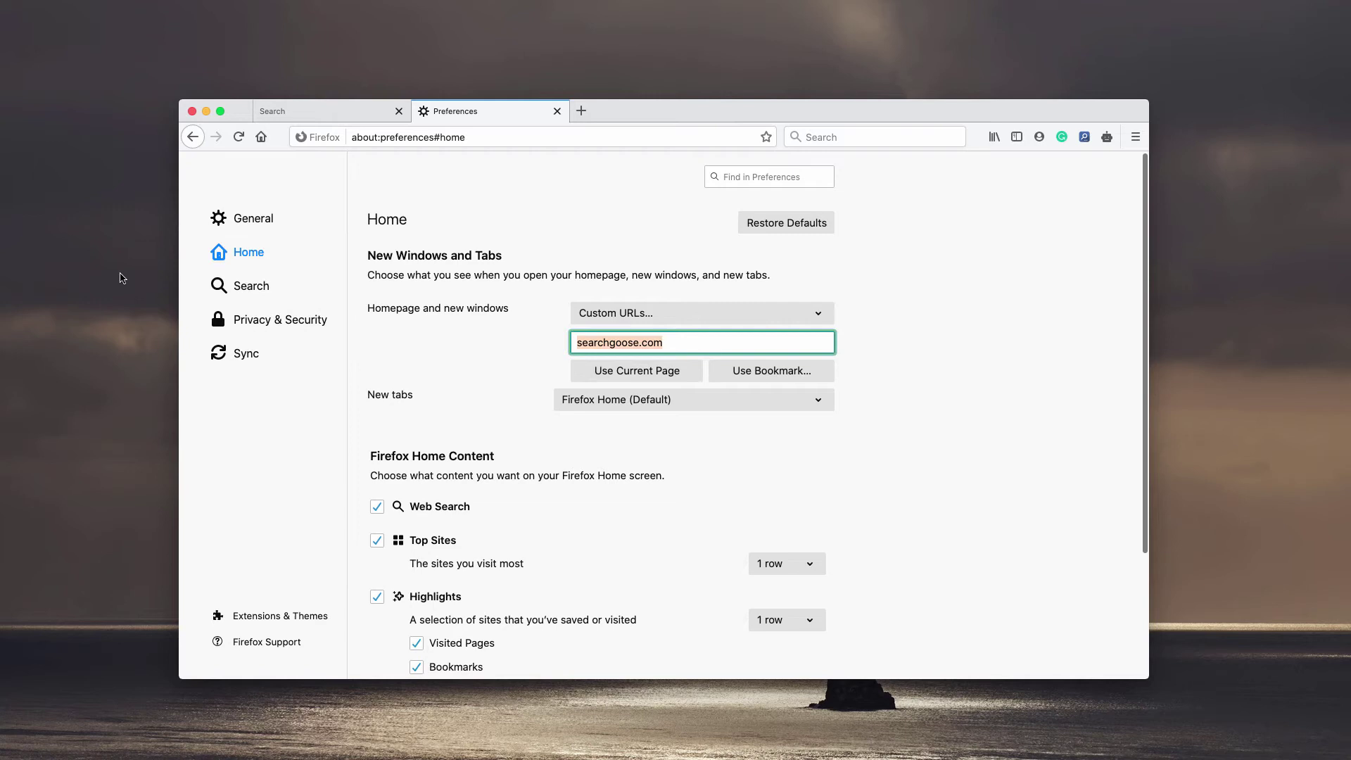
key("BackSpace")
type("g")
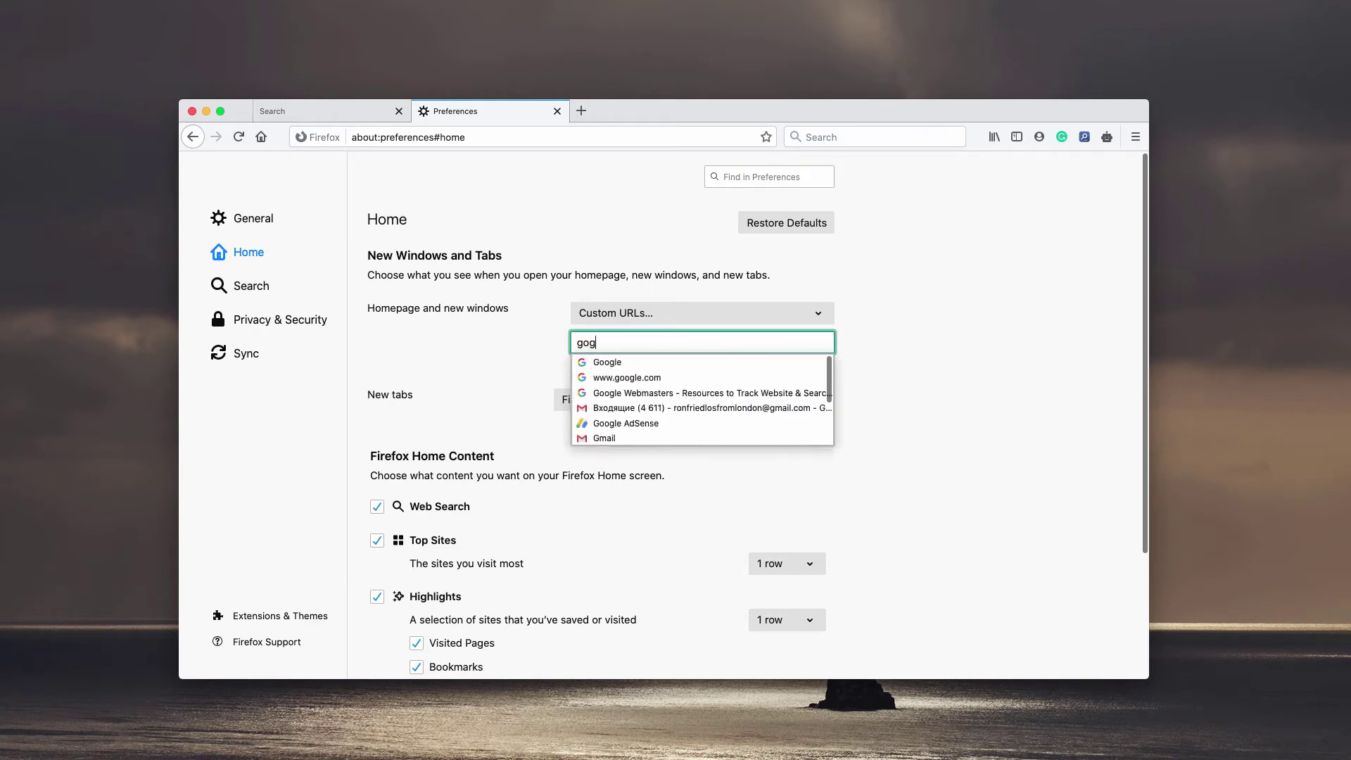
type("oog")
key("BackSpace")
type("gle.com")
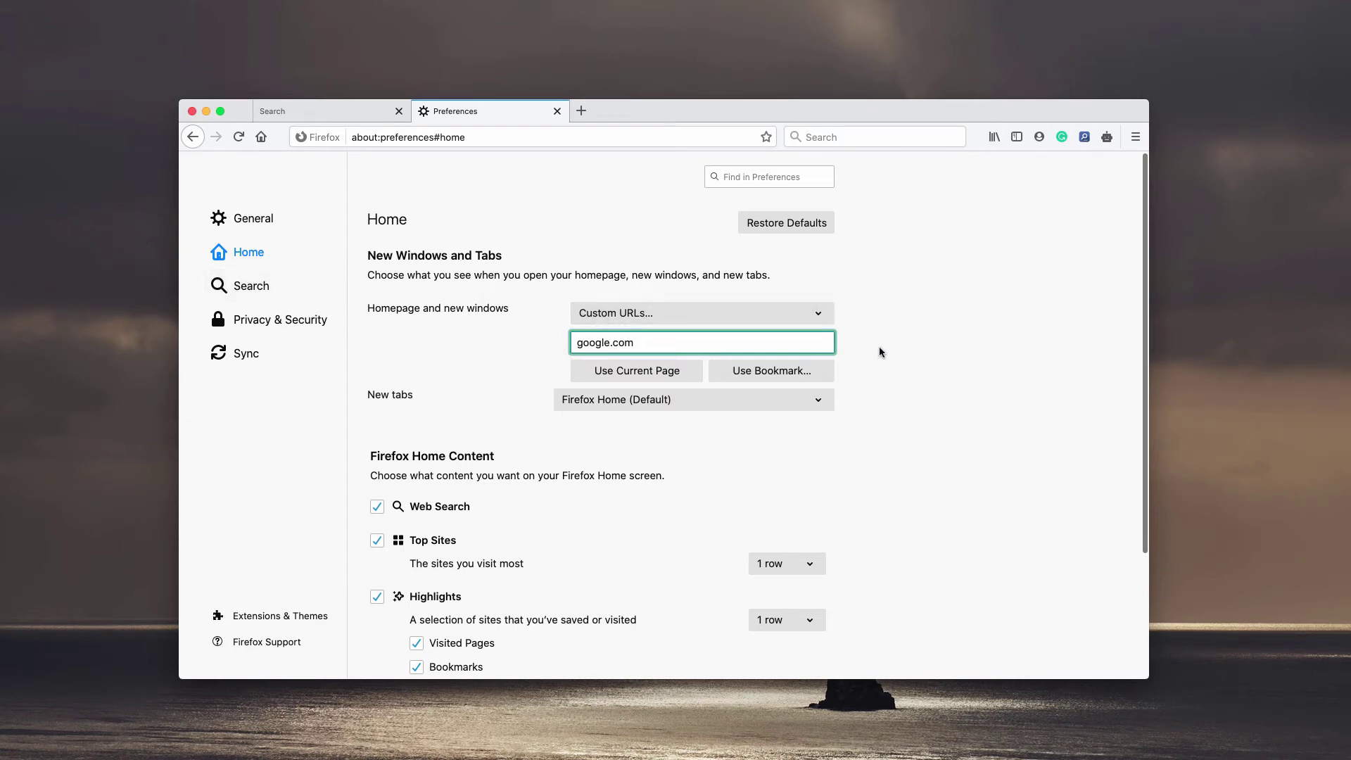
left_click(661, 339)
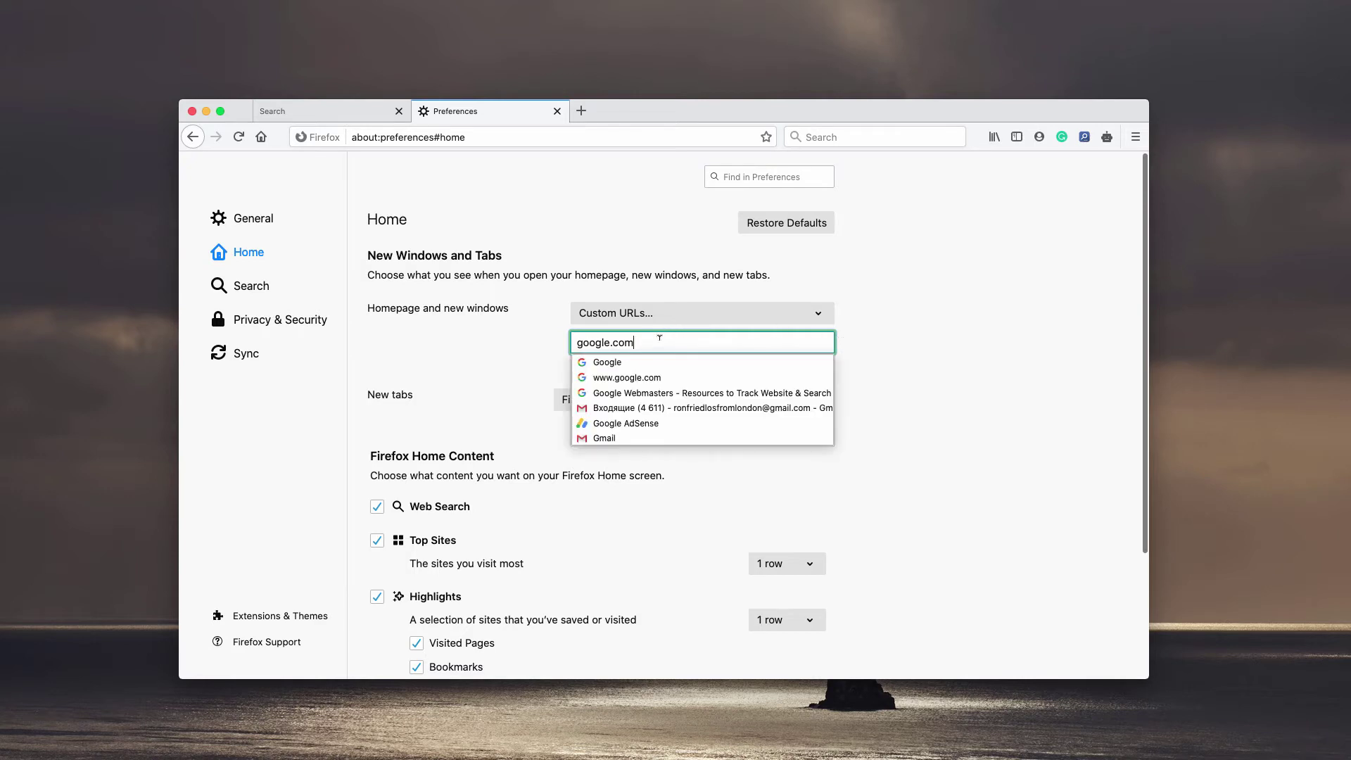
left_click(897, 366)
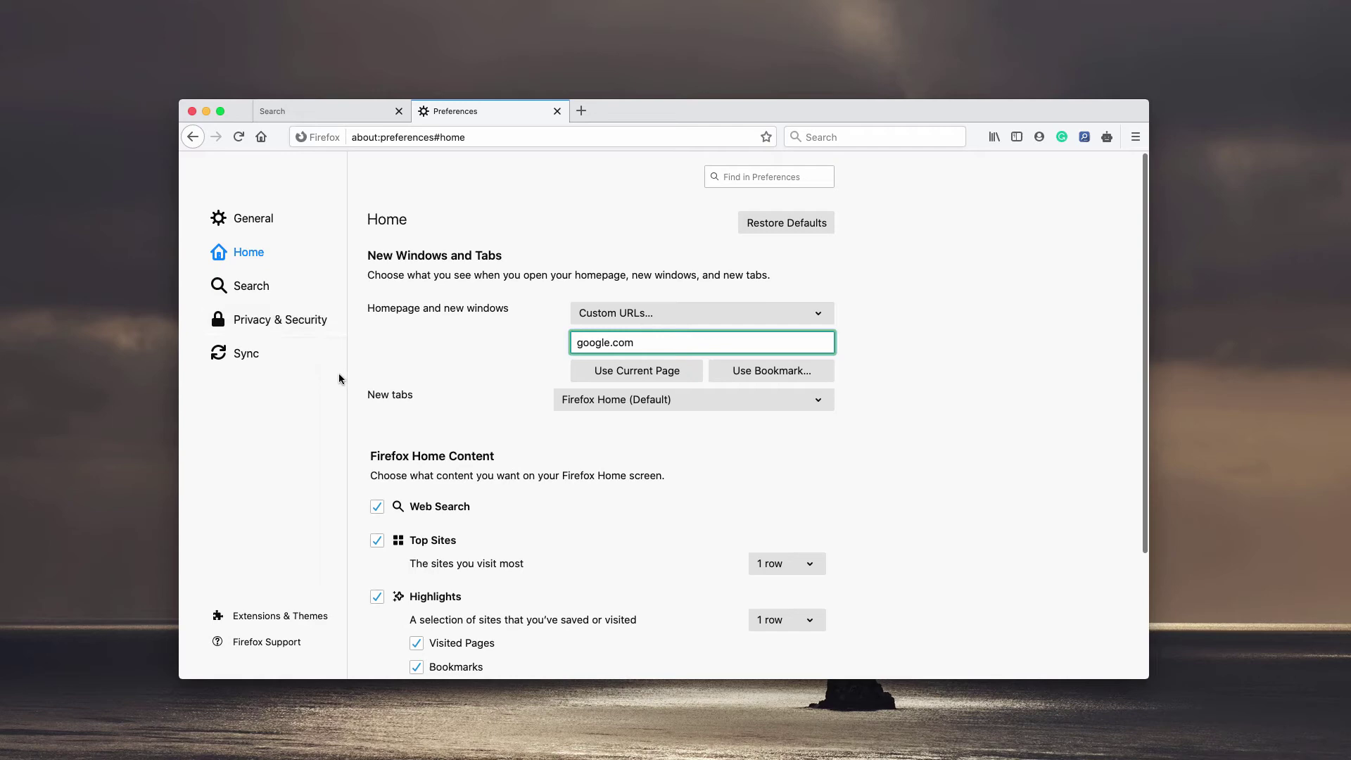
left_click(266, 289)
scroll(552, 402, "down", 10)
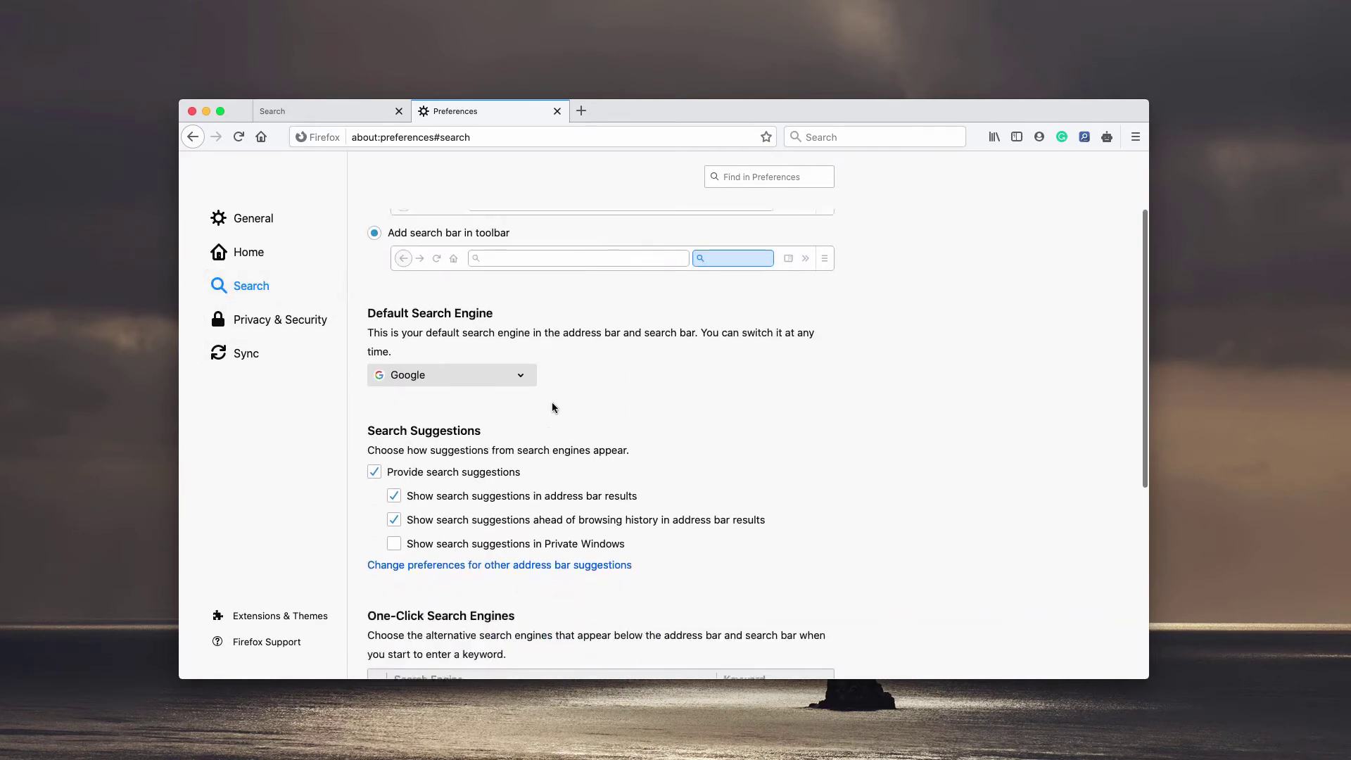
scroll(551, 405, "up", 2)
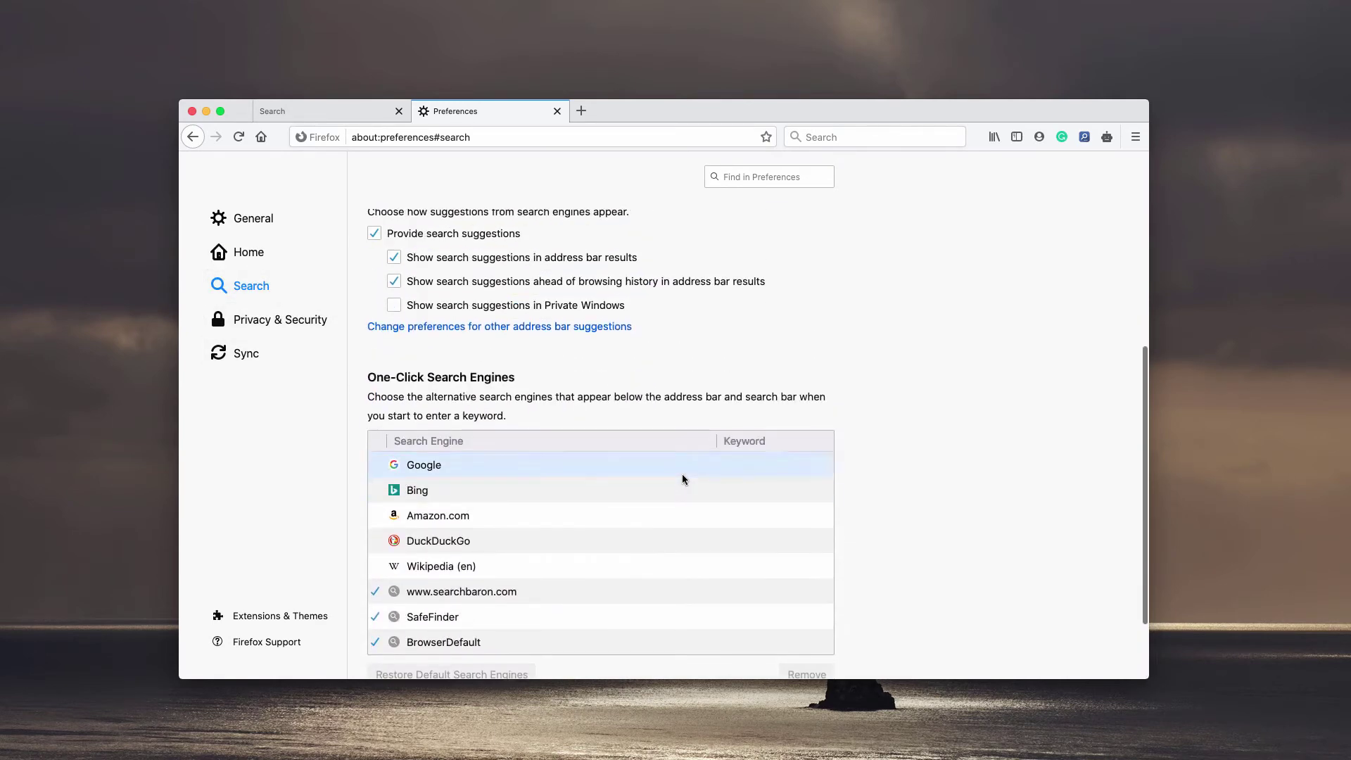
scroll(608, 565, "down", 2)
left_click(582, 556)
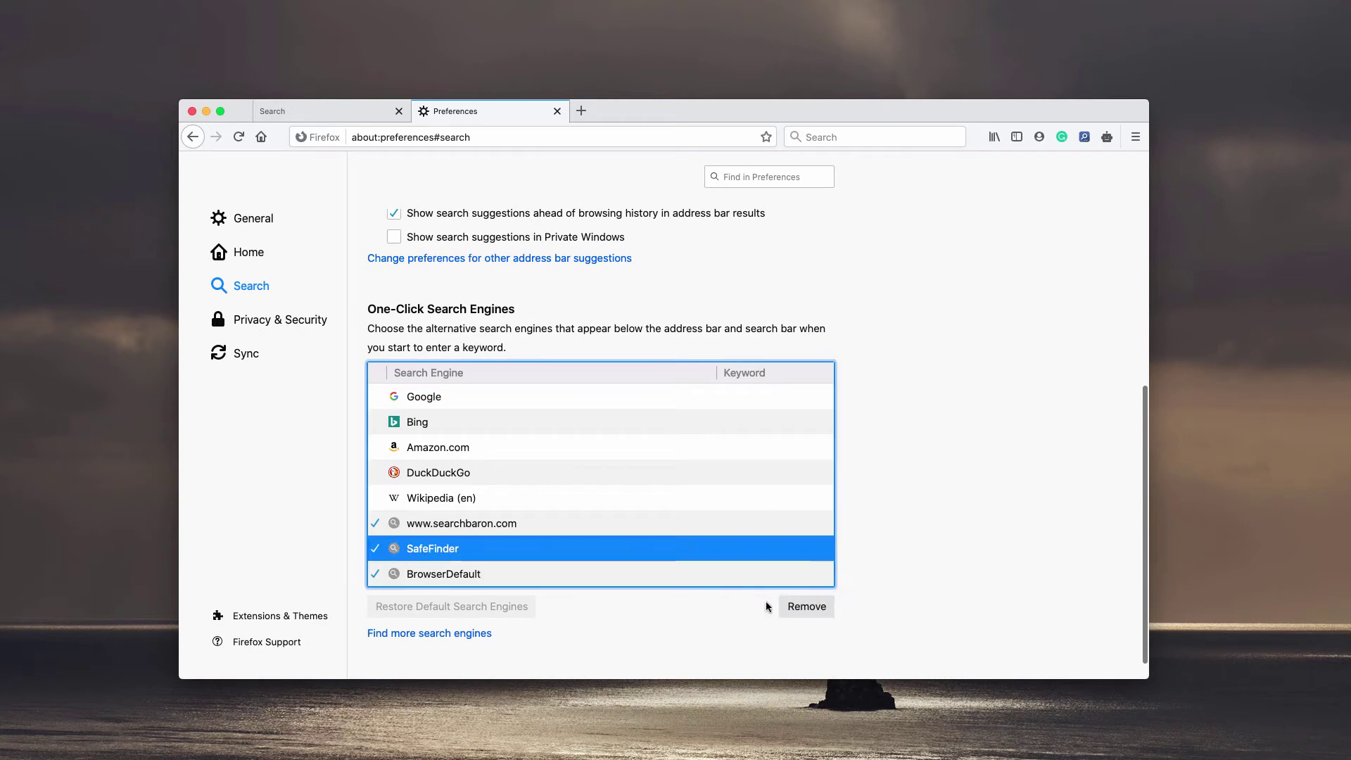
left_click(816, 606)
left_click(591, 523)
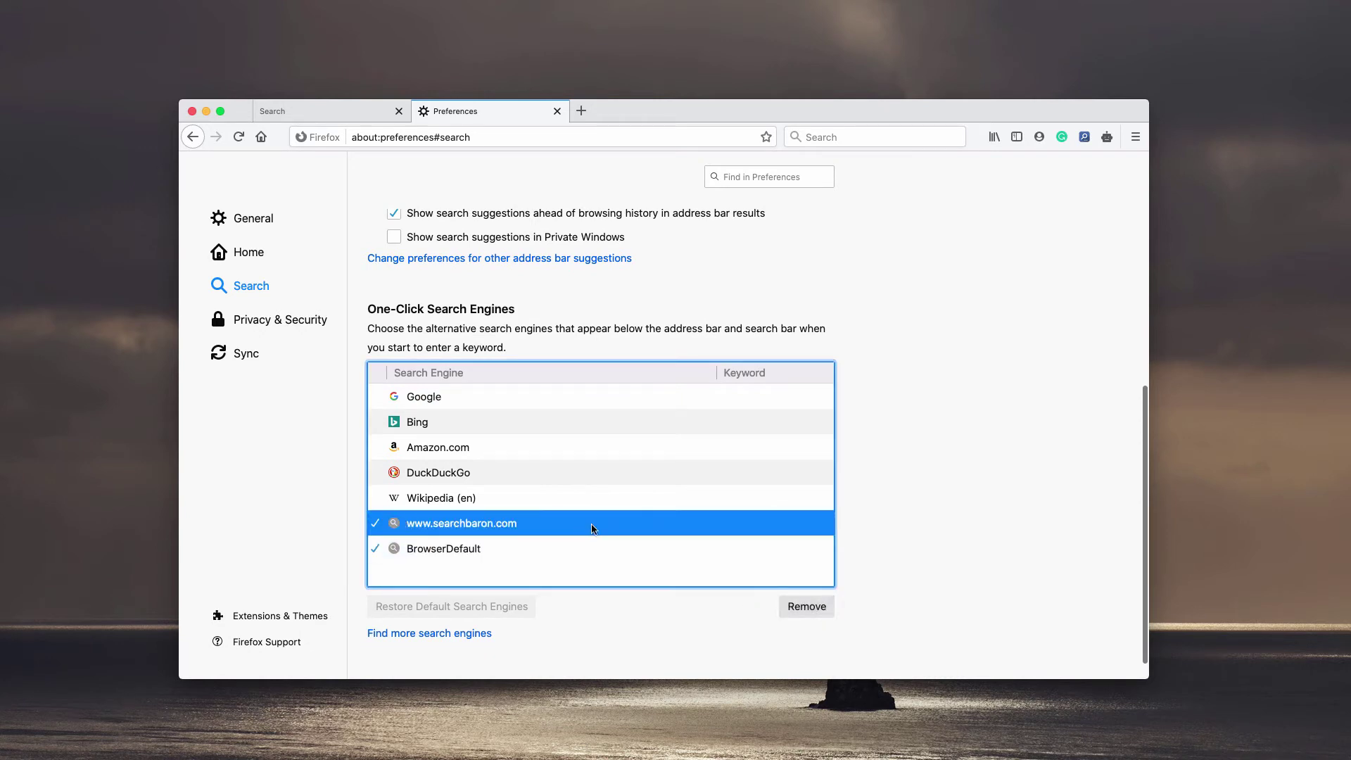
left_click(808, 606)
Remove Amazon.com, DuckDuckGo and Bing, leaving Google selected in the list.
left_click(459, 454)
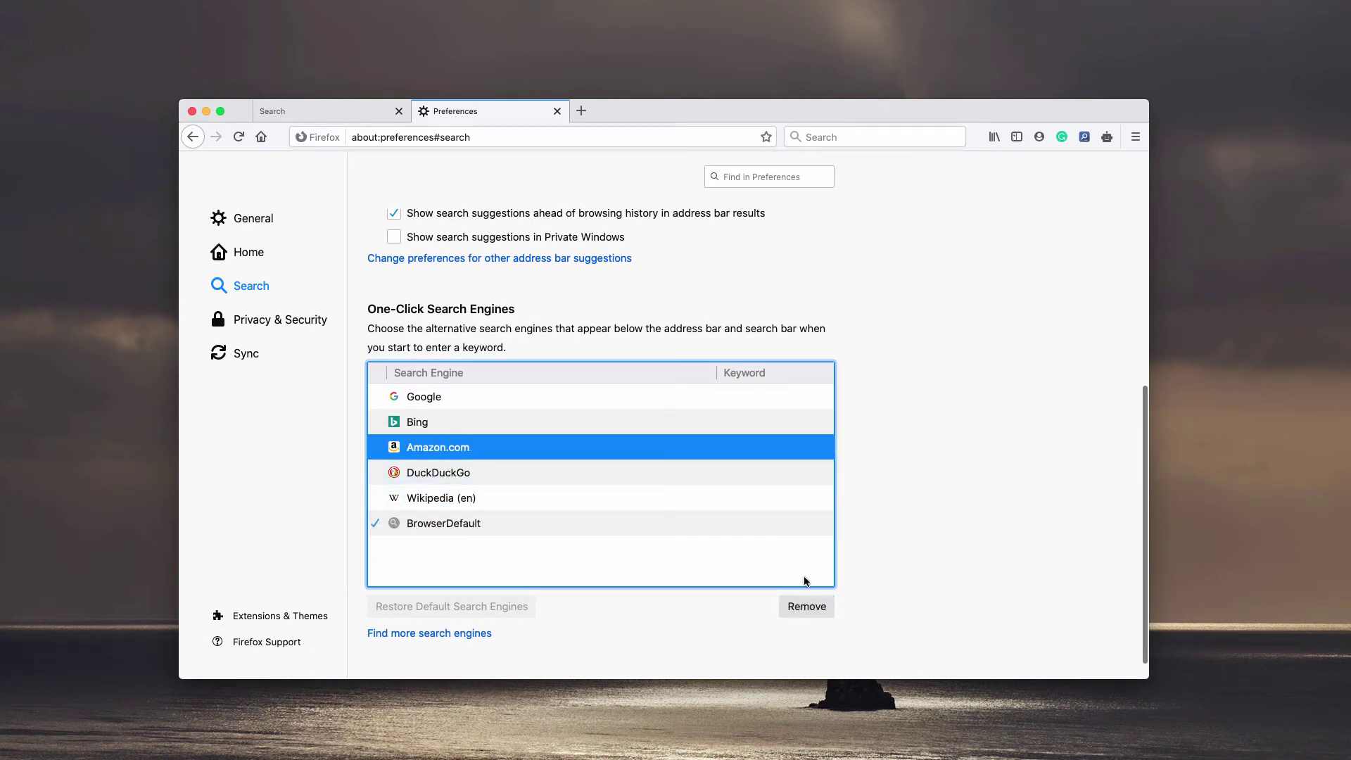
left_click(809, 606)
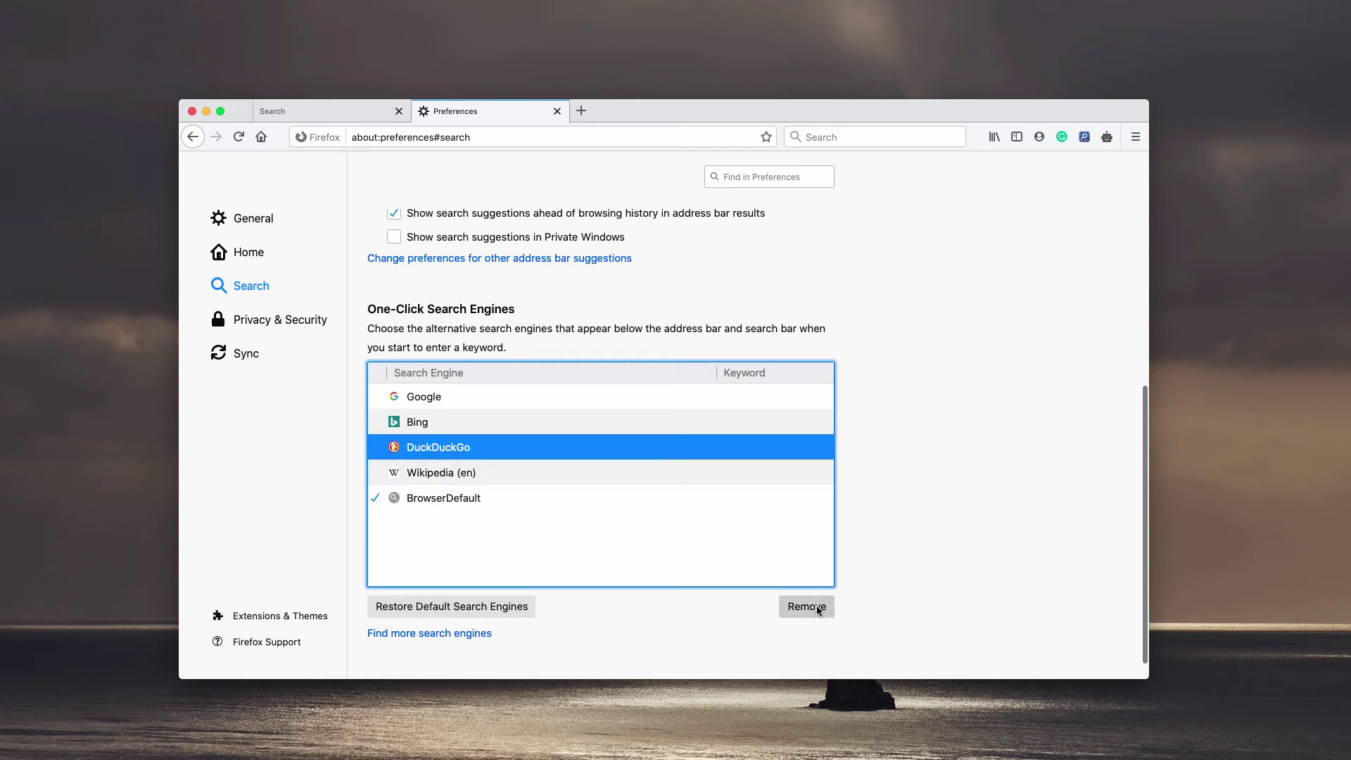
left_click(816, 605)
left_click(507, 424)
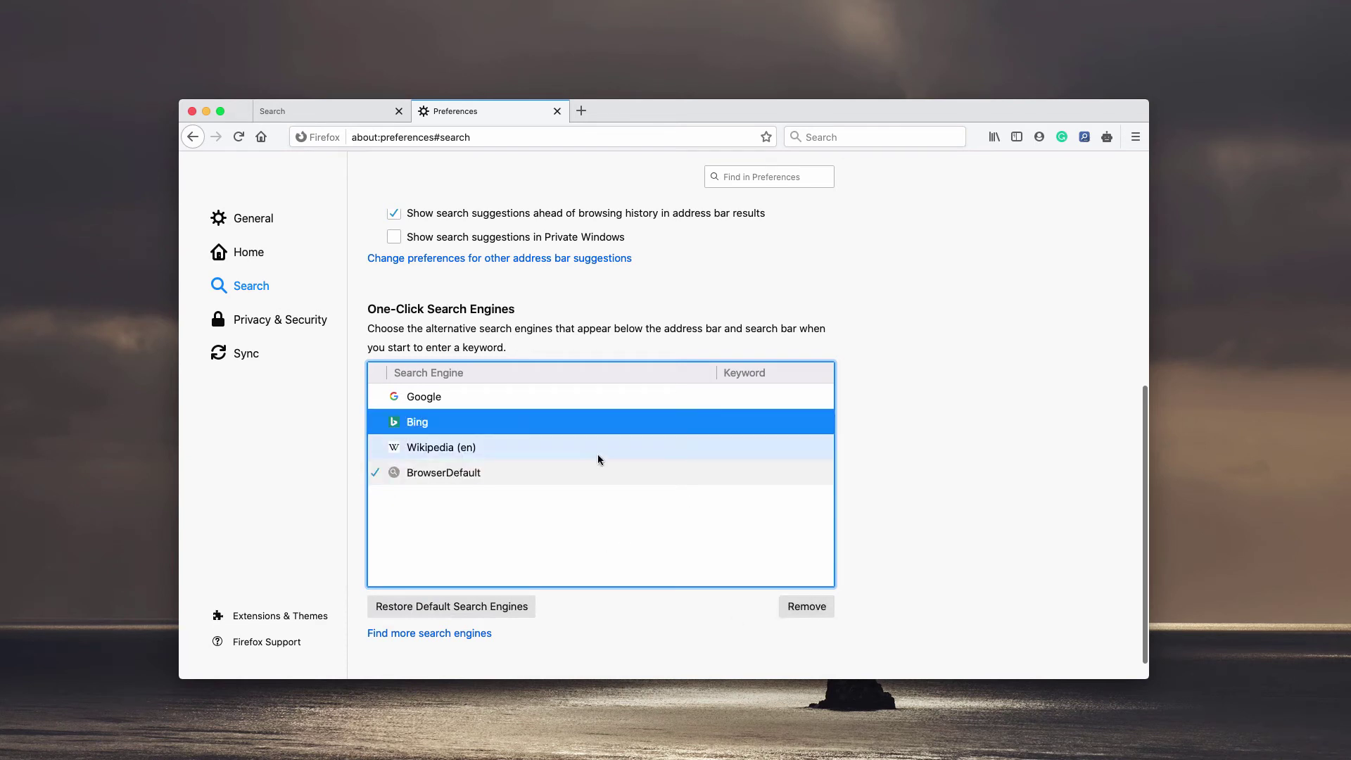
left_click(821, 615)
left_click(540, 399)
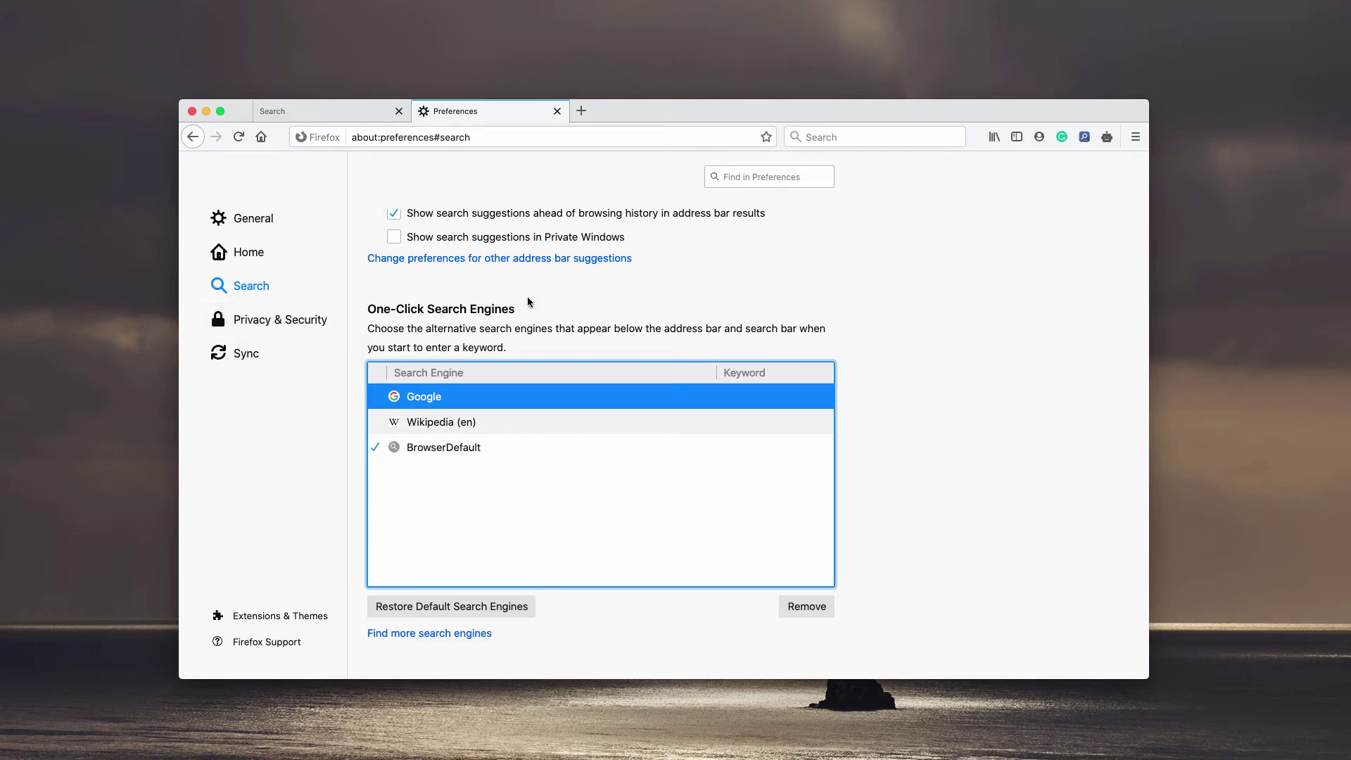
left_click(535, 131)
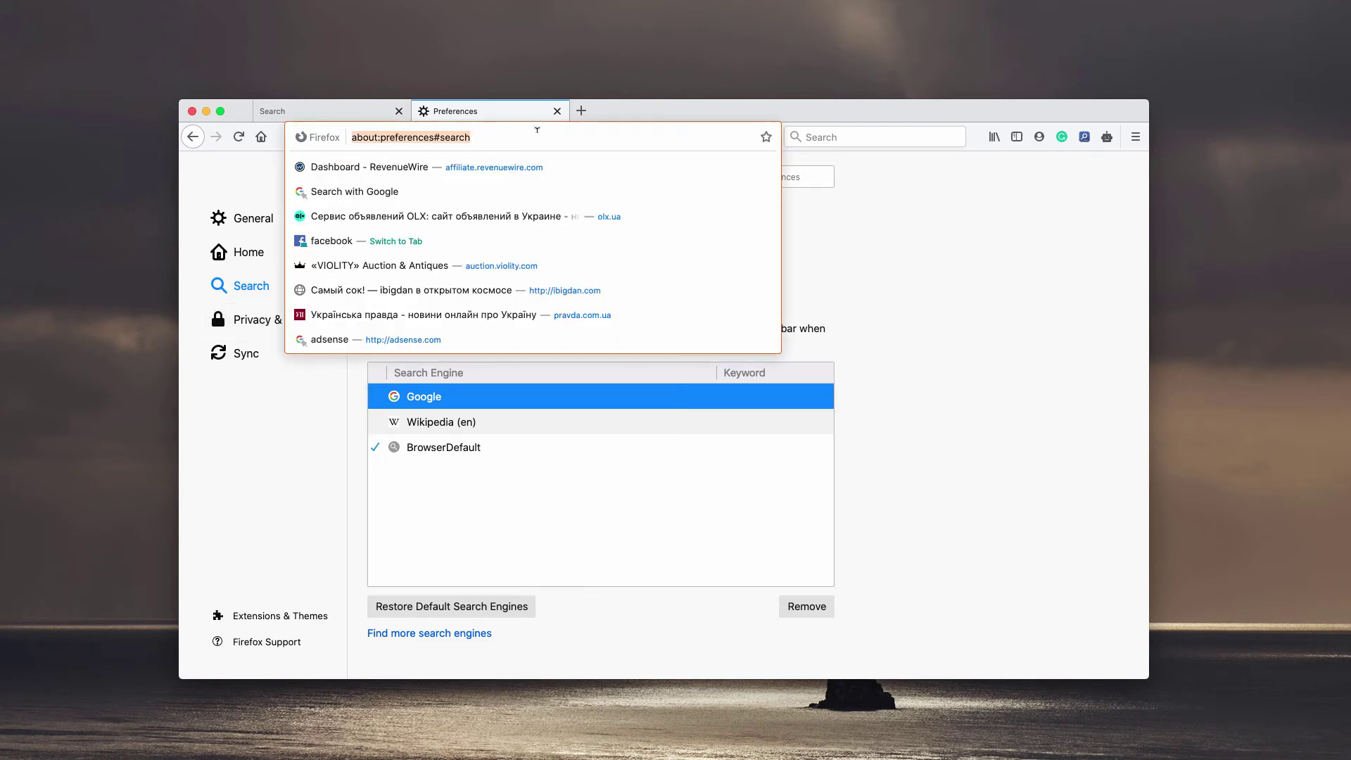
type("combocleaner.com")
key("Return")
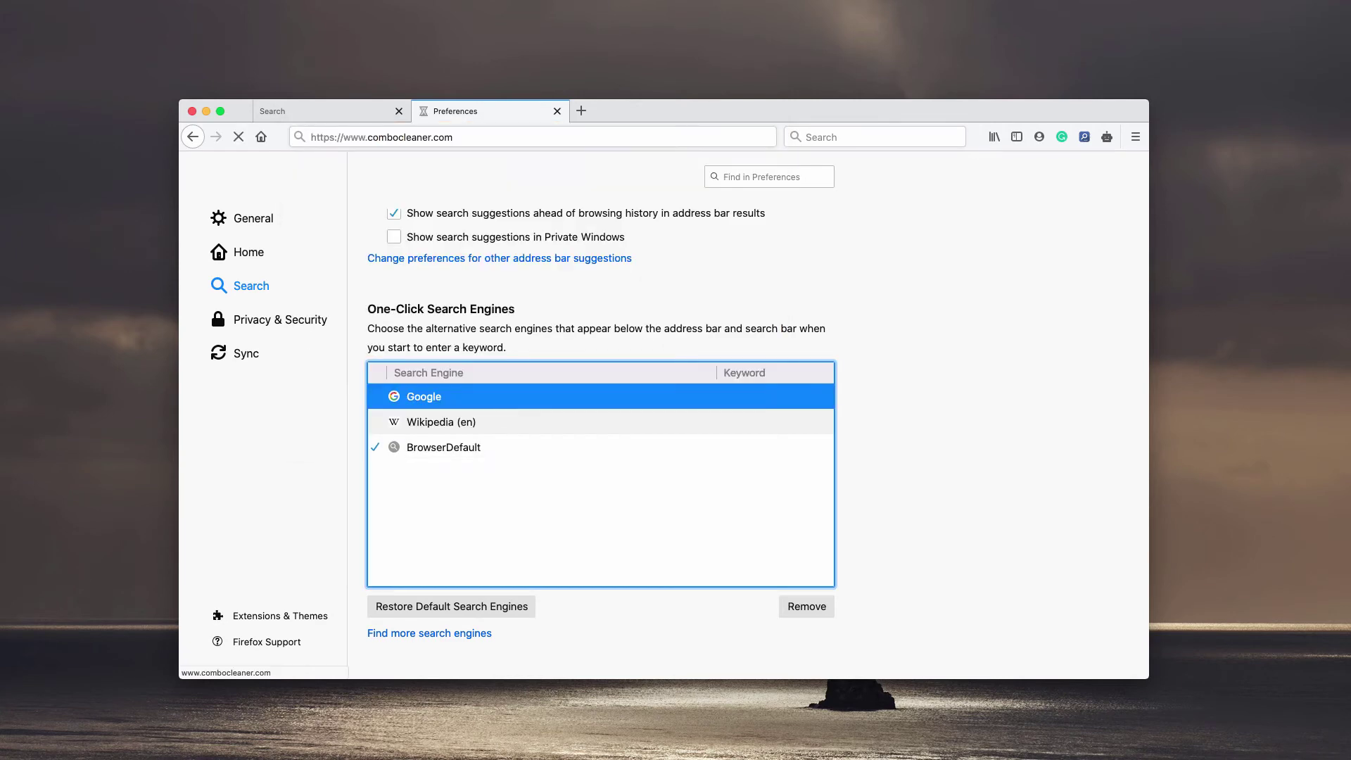
left_click(398, 111)
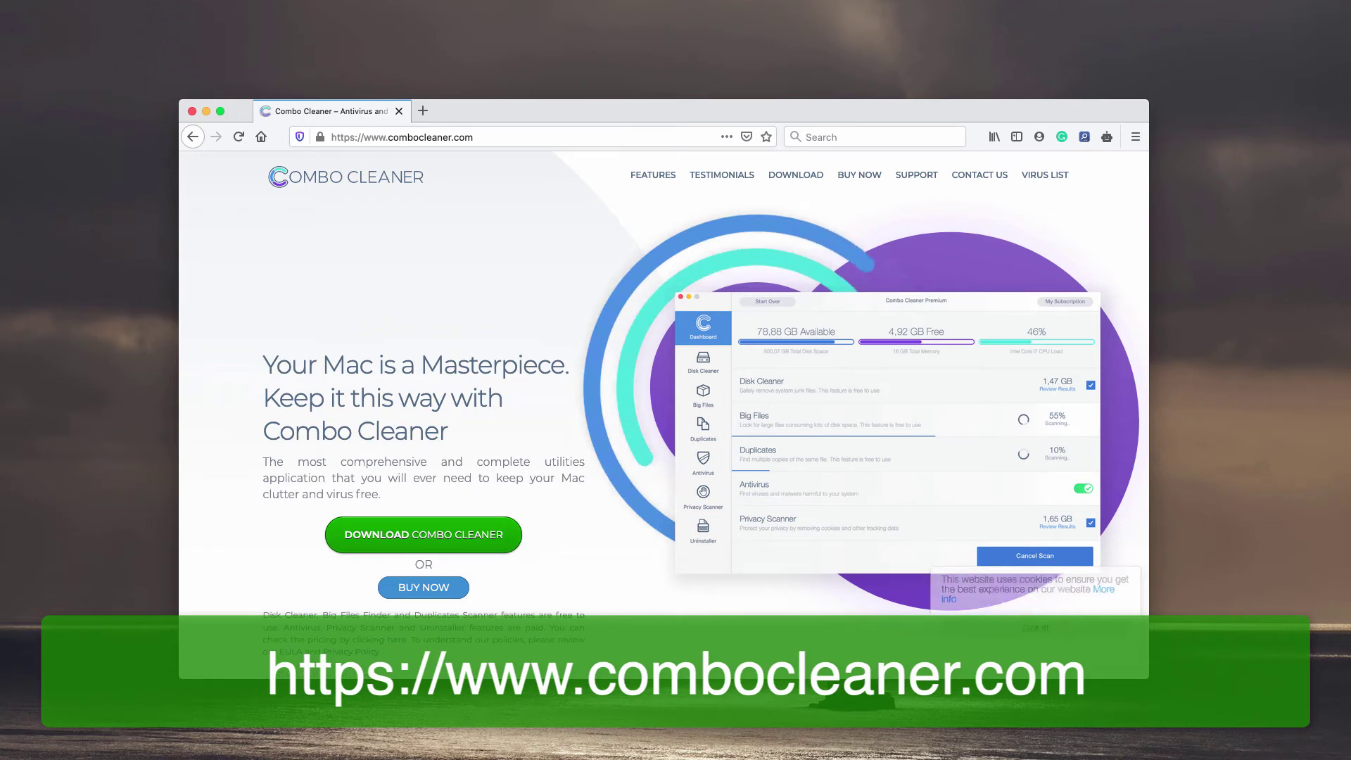
mouse_move(480, 136)
left_mouse_down()
mouse_move(390, 135)
mouse_move(478, 137)
left_mouse_up()
left_click(403, 136)
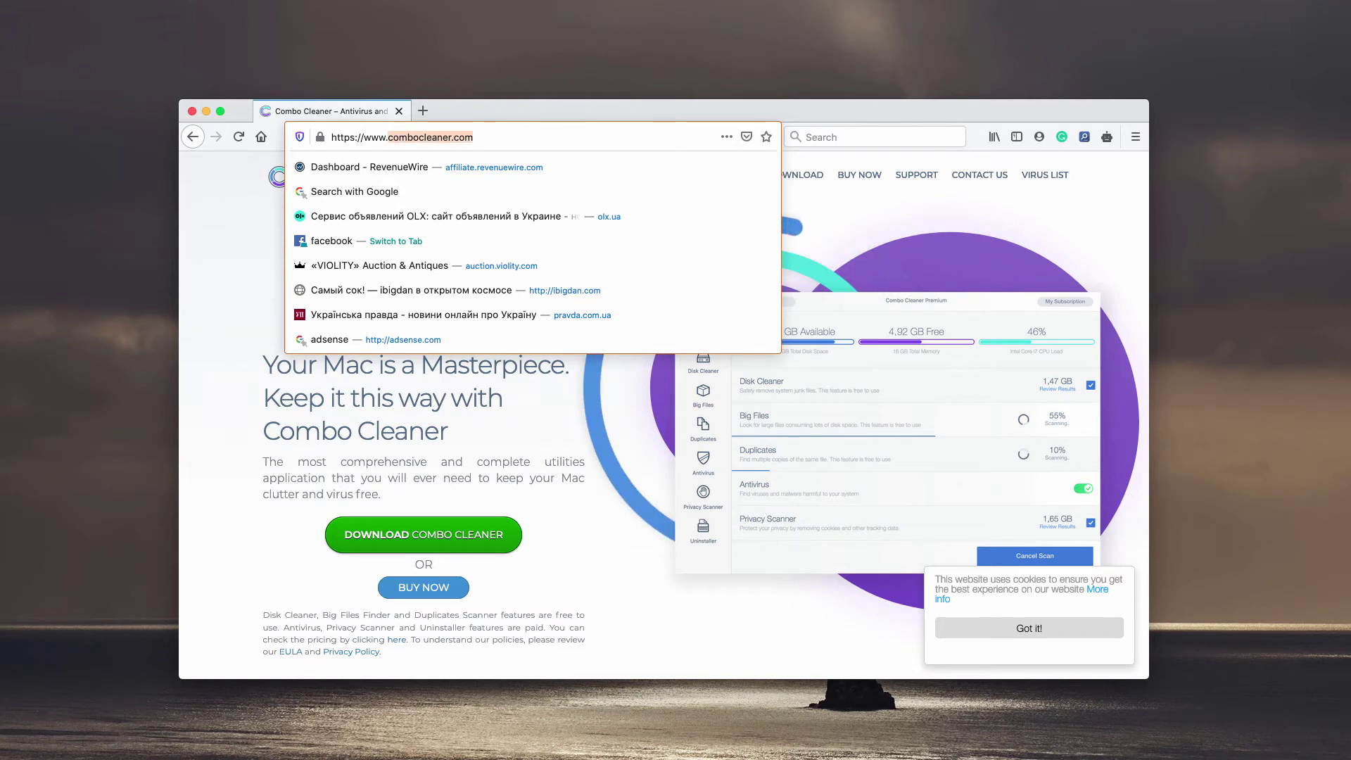
key("Escape")
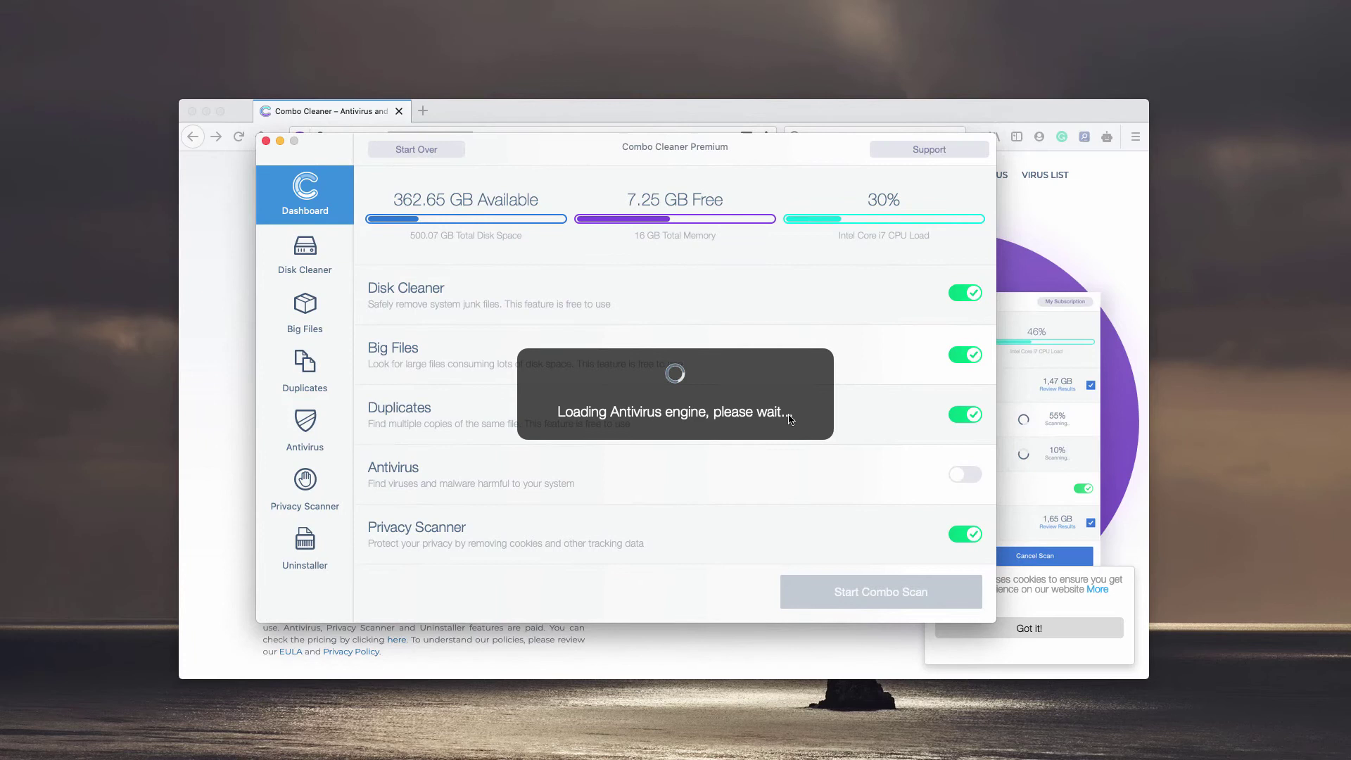
Start a Combo Scan from the Combo Cleaner dashboard and let it finish.
left_click(843, 605)
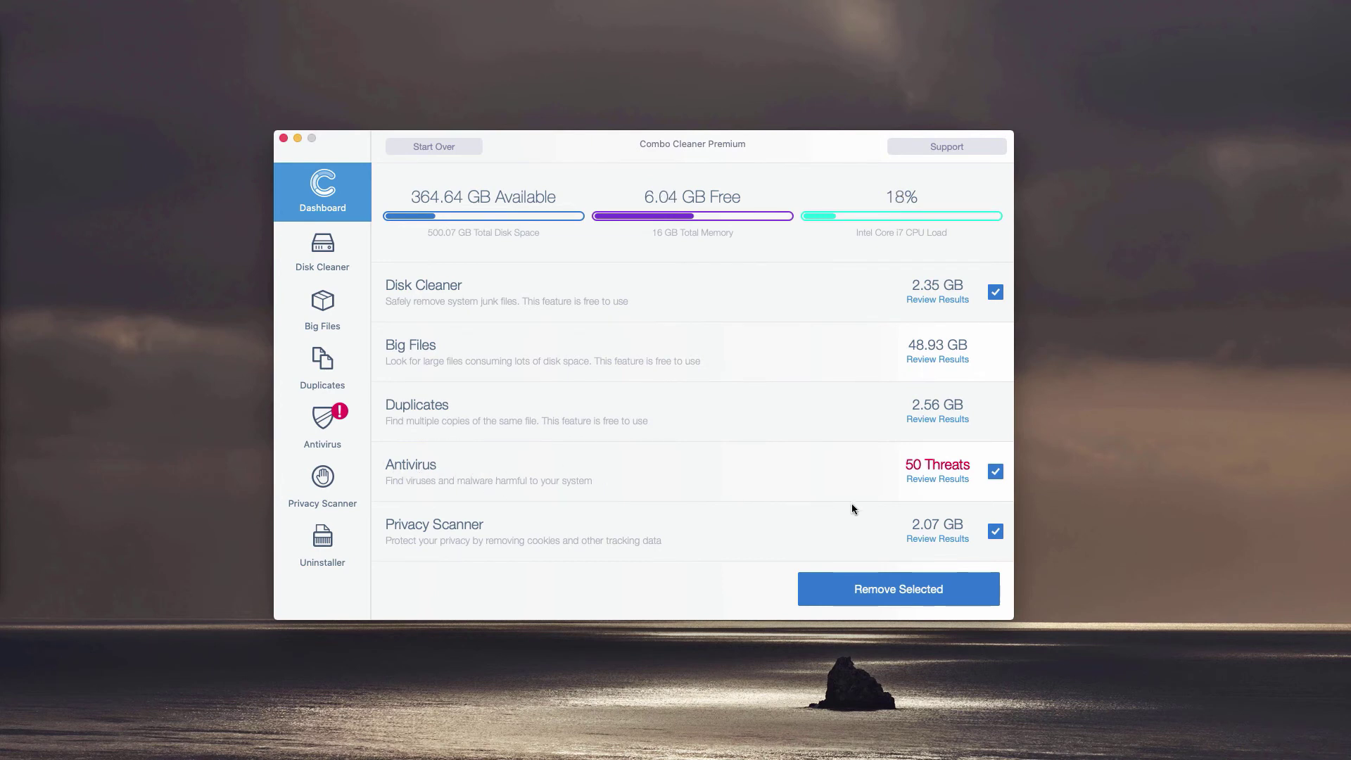
Open Review Results for the 50 antivirus threats and scroll through the Adload adware entries.
left_click(946, 482)
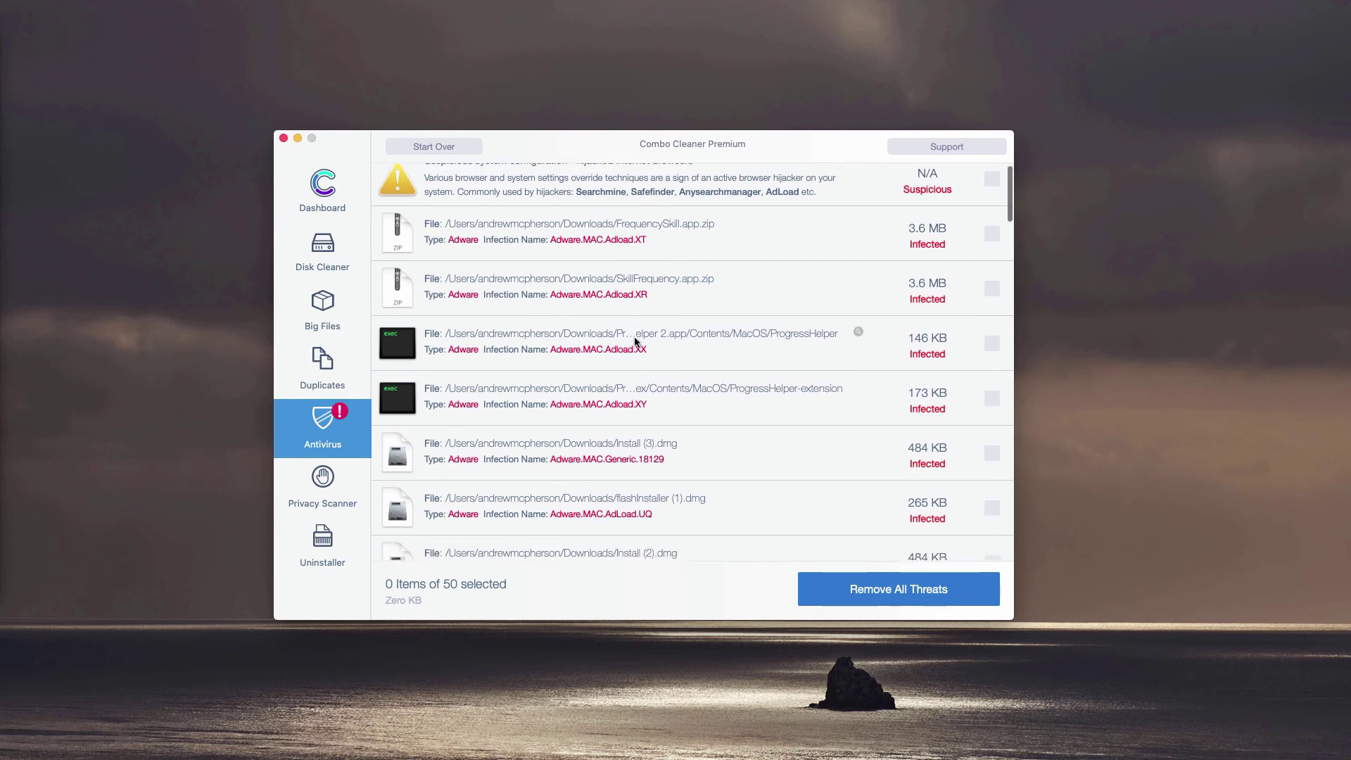
scroll(630, 349, "down", 5)
scroll(630, 349, "up", 5)
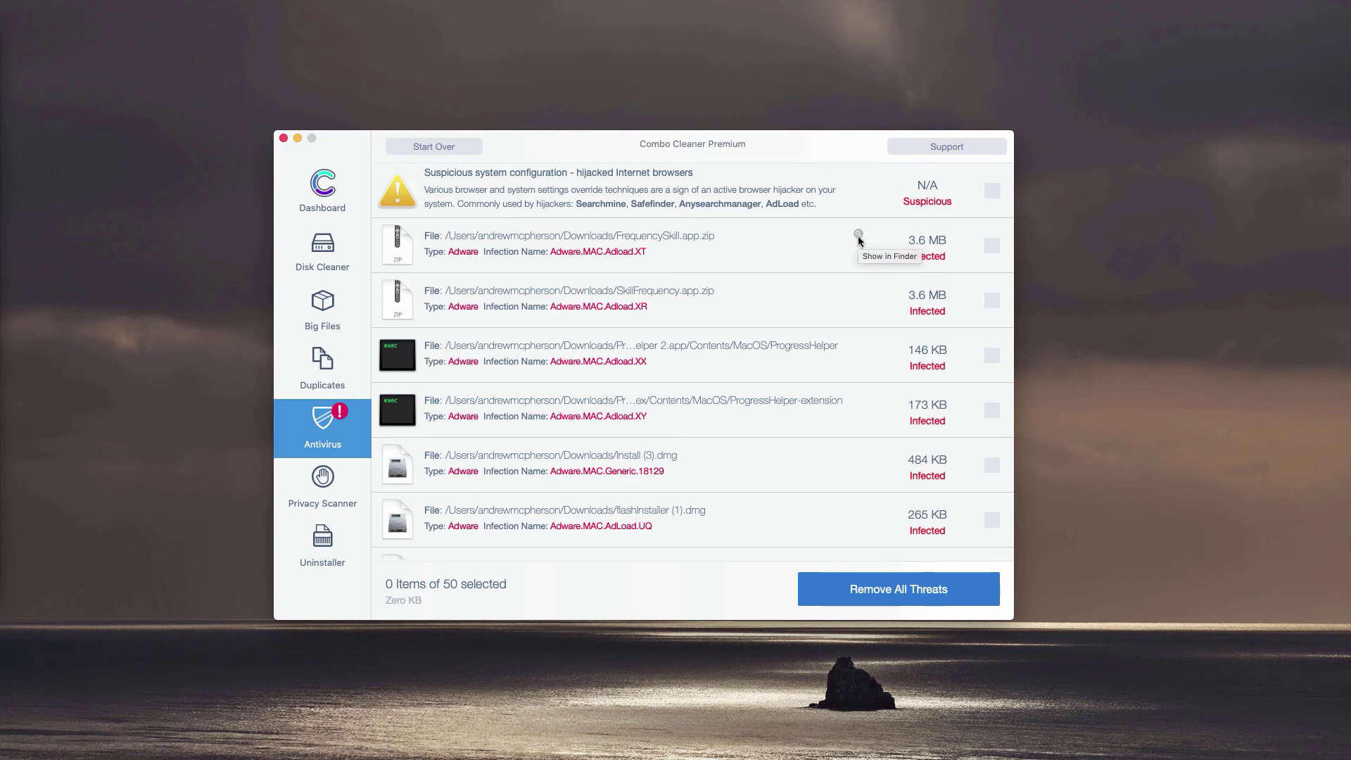
Reveal FrequencySkill.app.zip in Downloads and move it to the Trash.
left_click(859, 235)
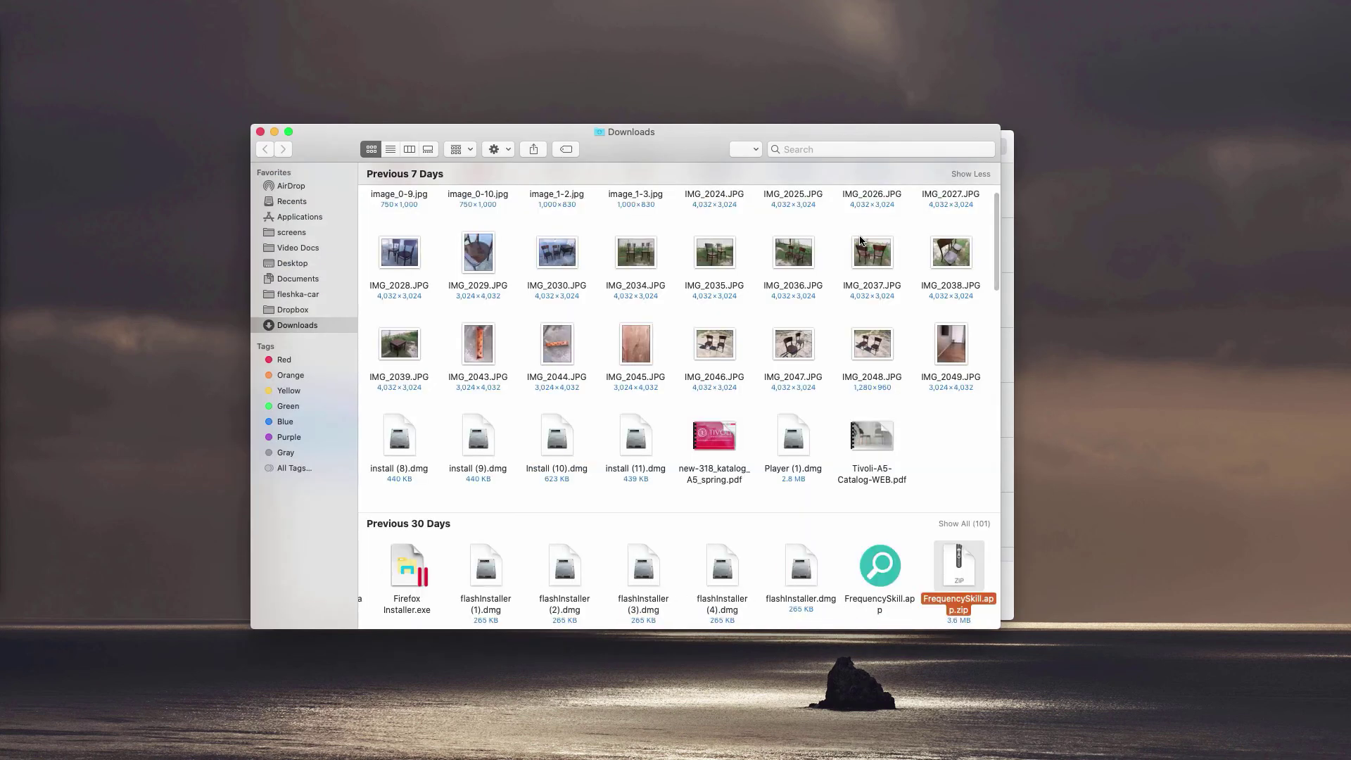
right_click(968, 572)
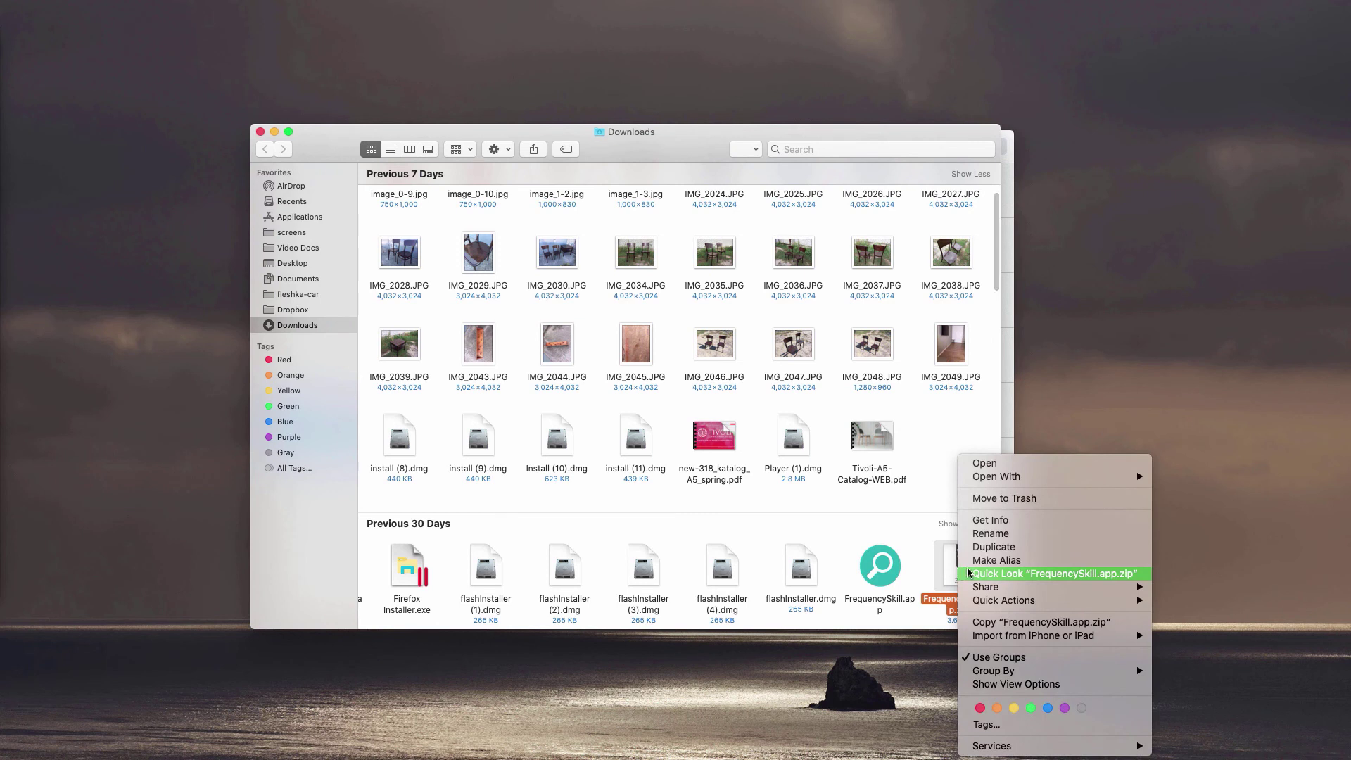
left_click(988, 500)
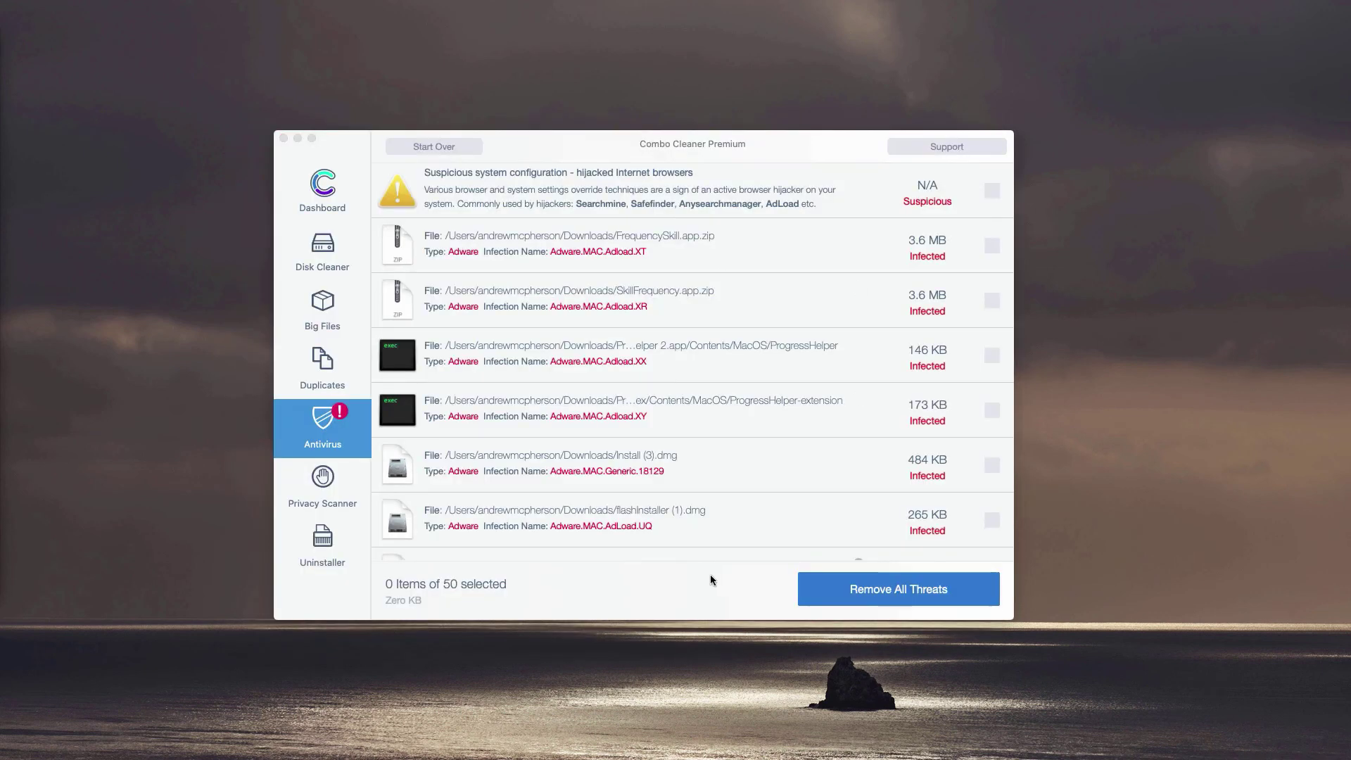
Show SkillFrequency.app.zip in Finder, move it to the Trash, and close the Downloads window.
scroll(812, 349, "up", 2)
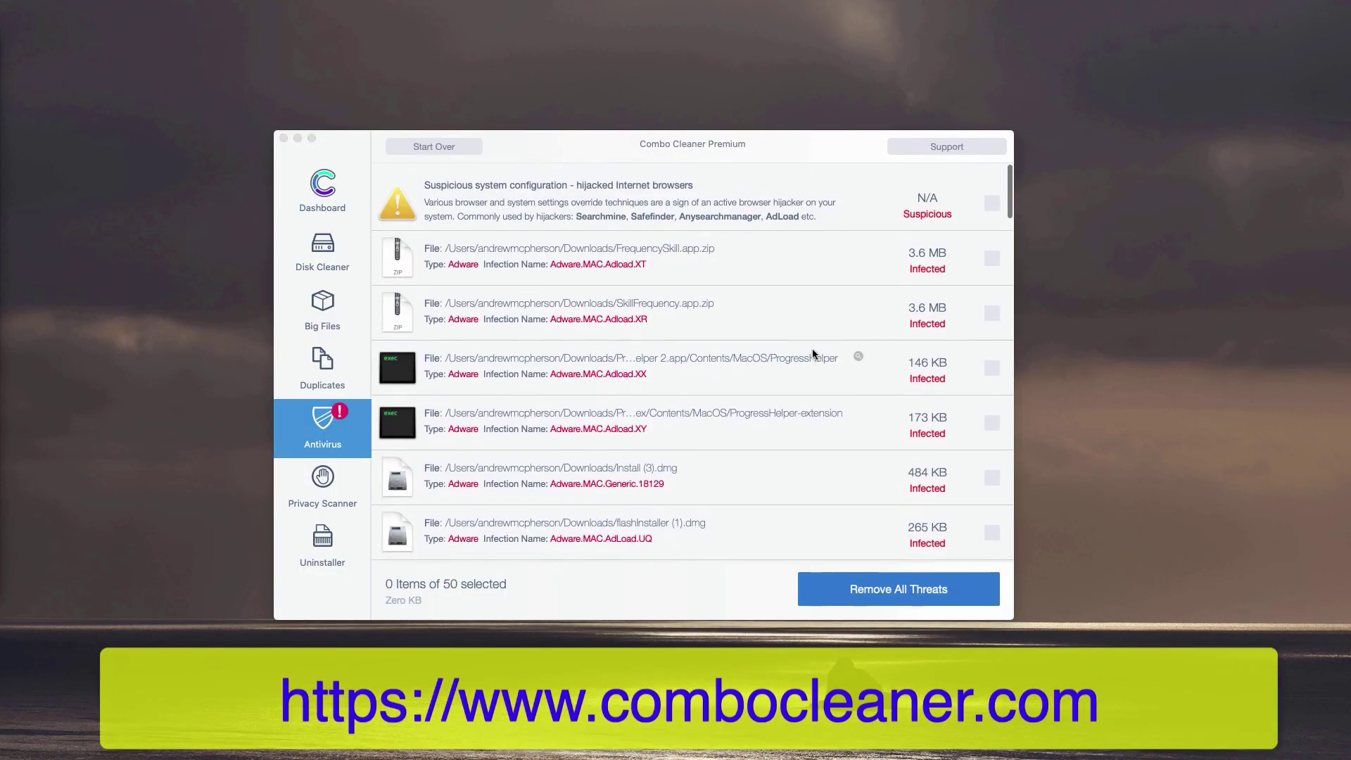
left_click(859, 235)
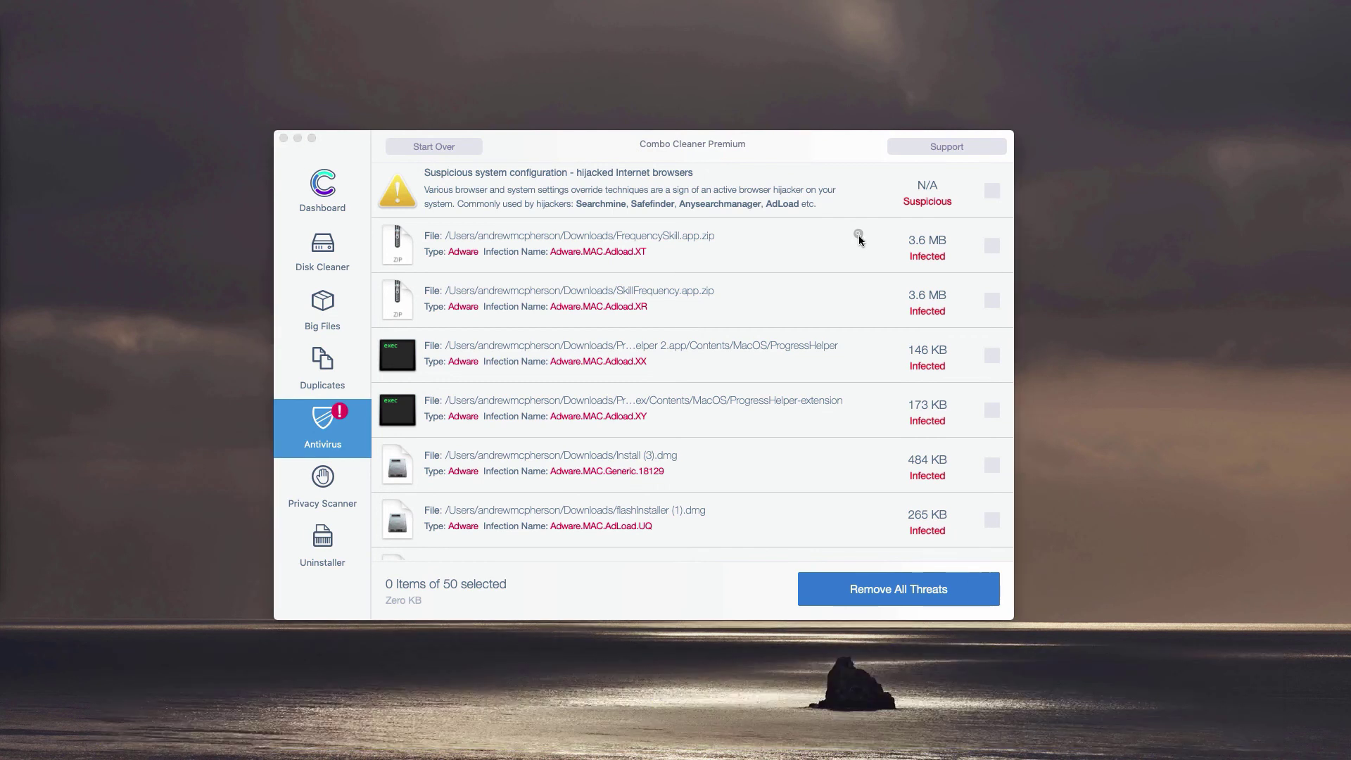
left_click(858, 289)
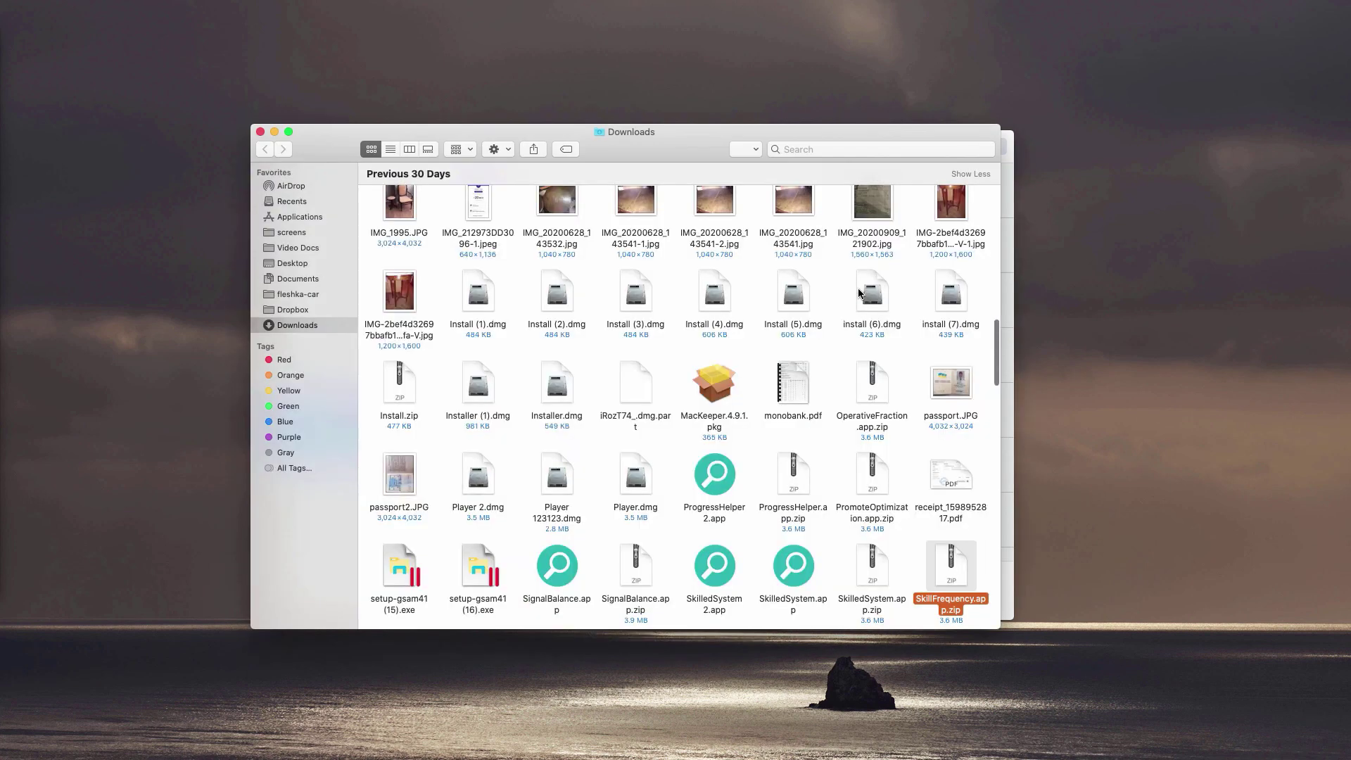
right_click(946, 563)
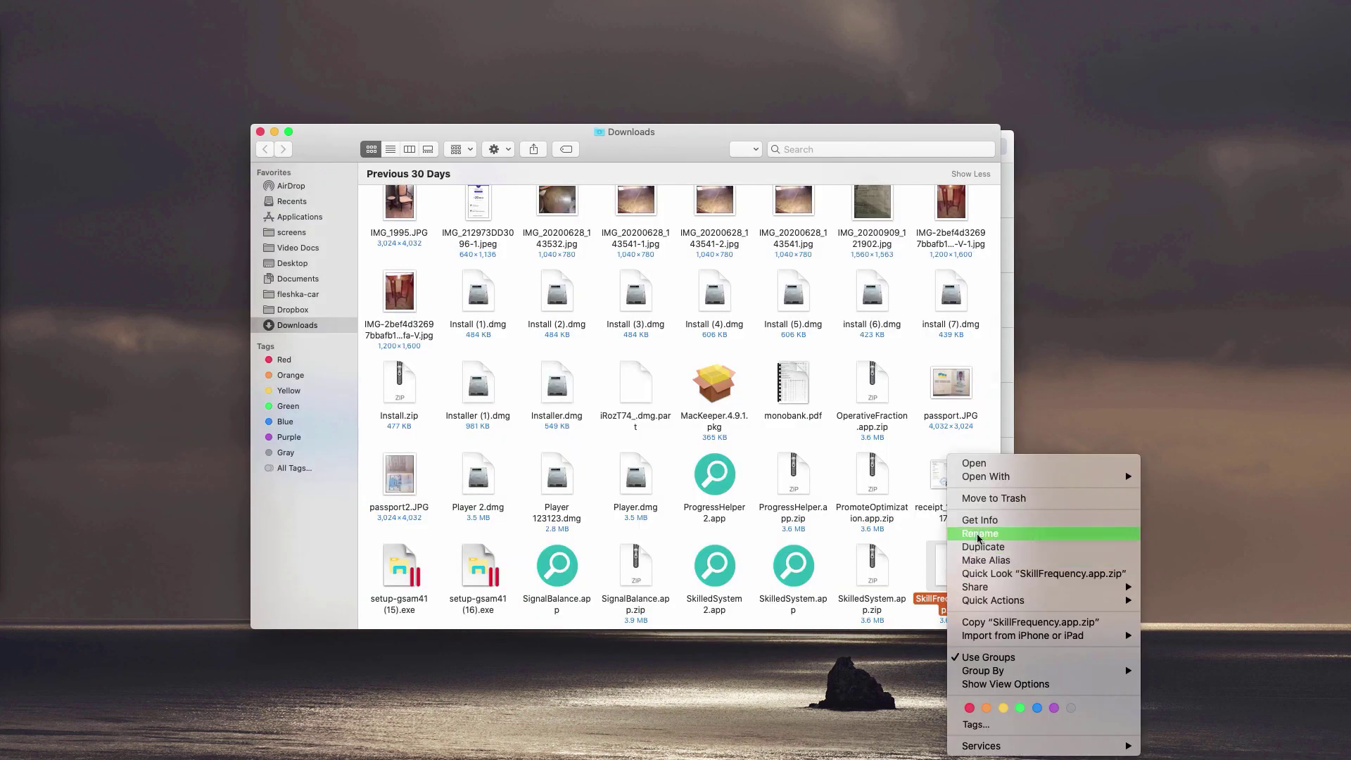
left_click(835, 449)
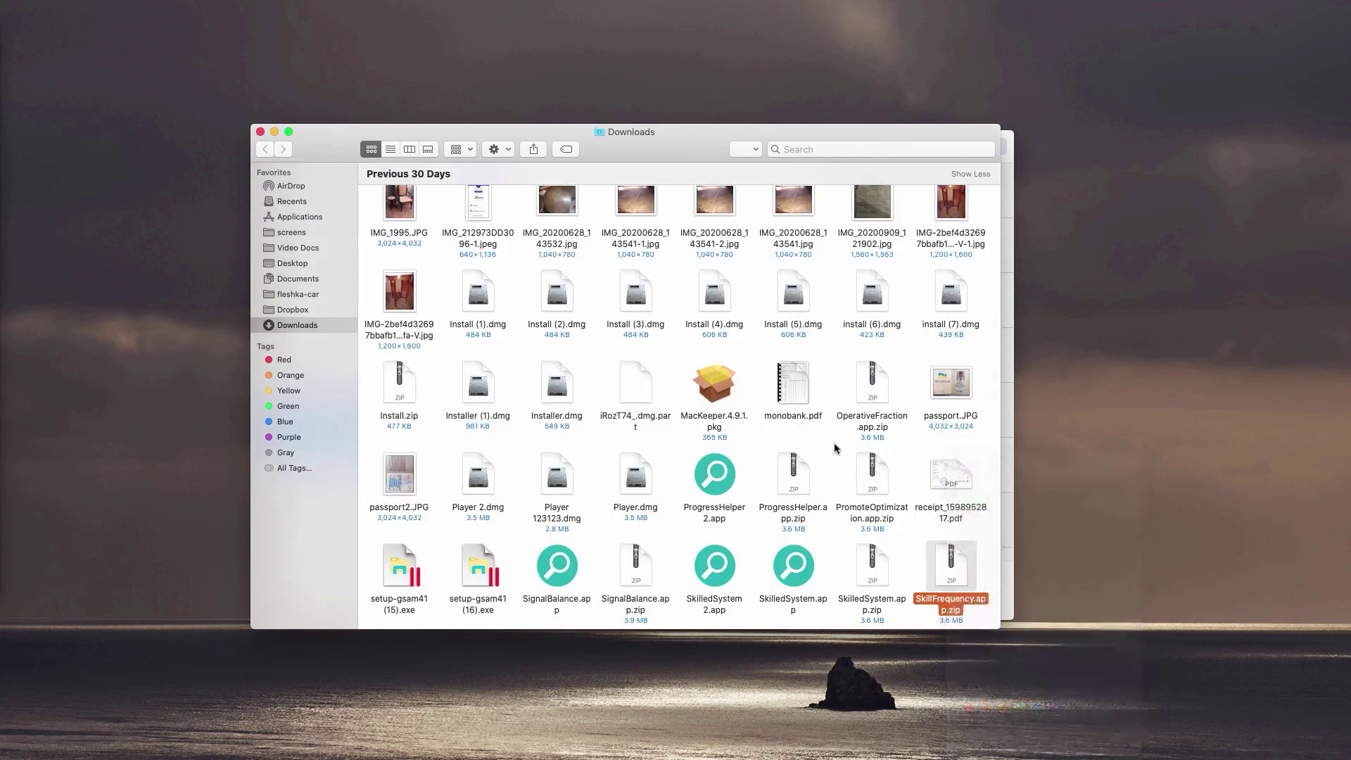
left_click(259, 131)
scroll(652, 435, "down", 5)
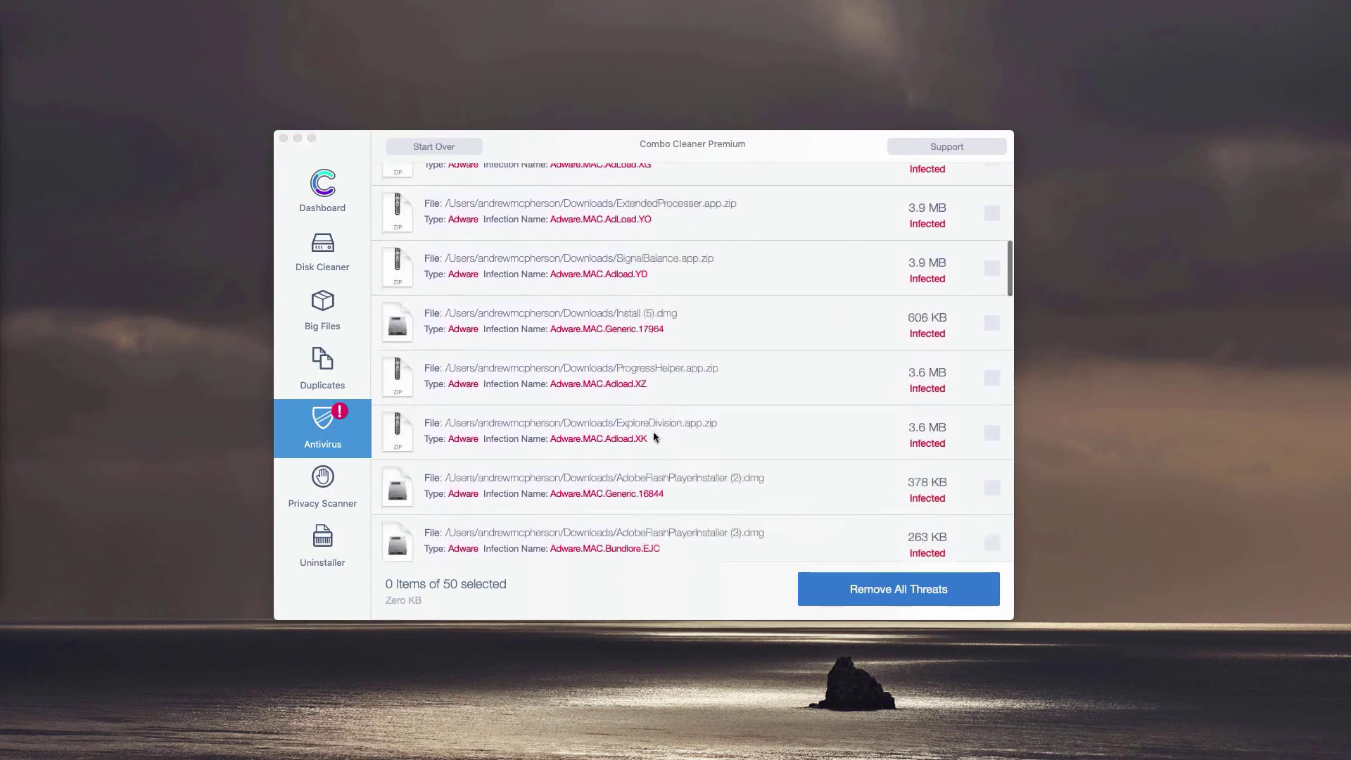
scroll(653, 357, "up", 3)
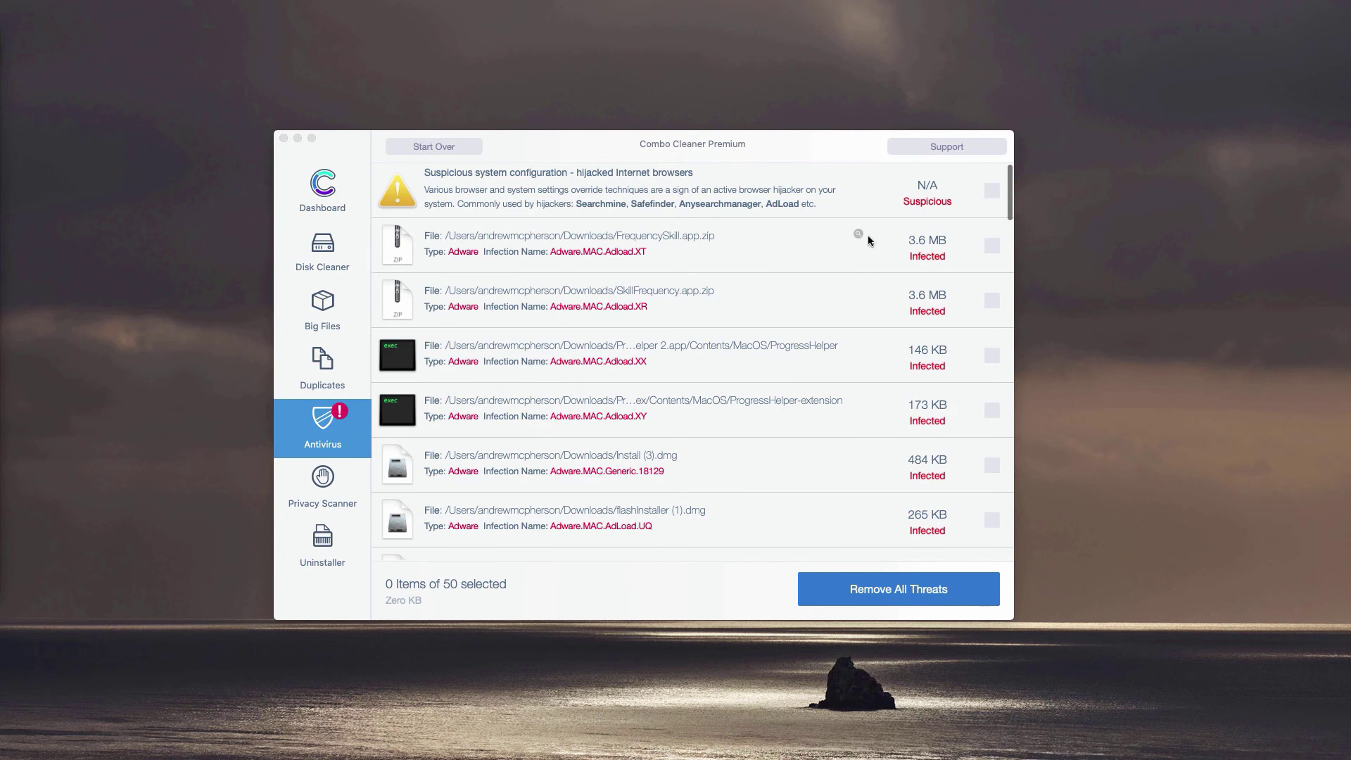
left_click(758, 147)
scroll(753, 235, "up", 2)
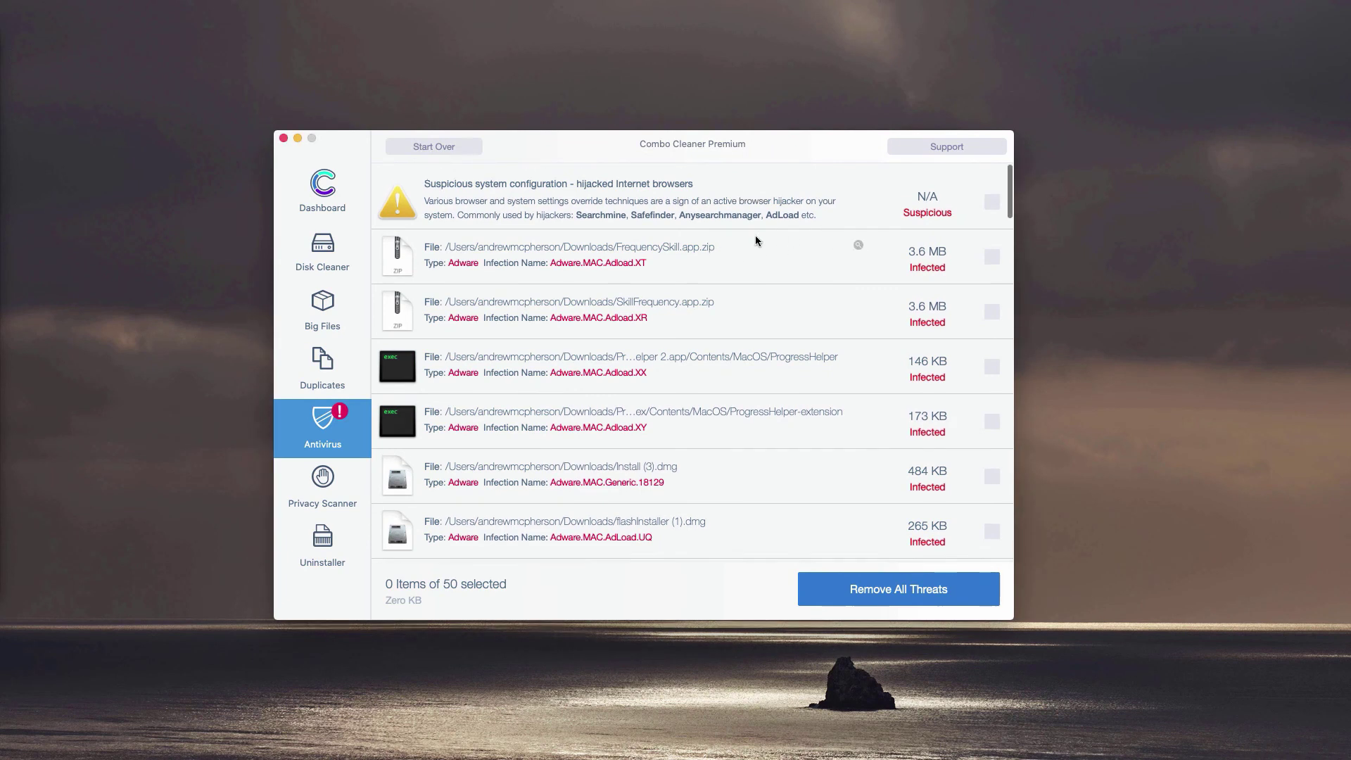